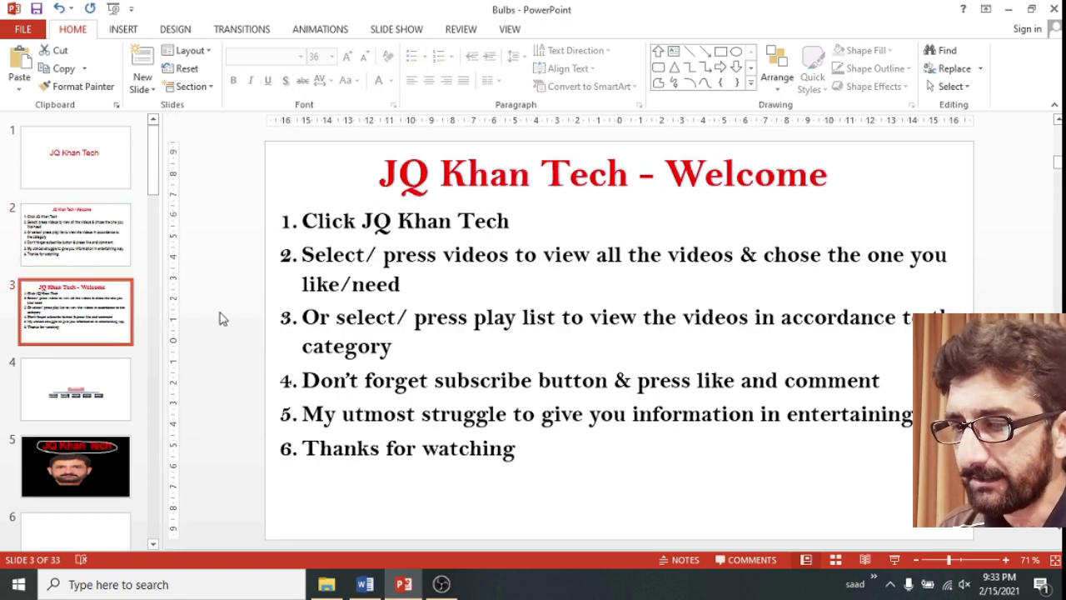
# Use Replace Fonts to swap Bell MT for Calibri Light in the slide 3 title and tips
pyautogui.click(364, 284)
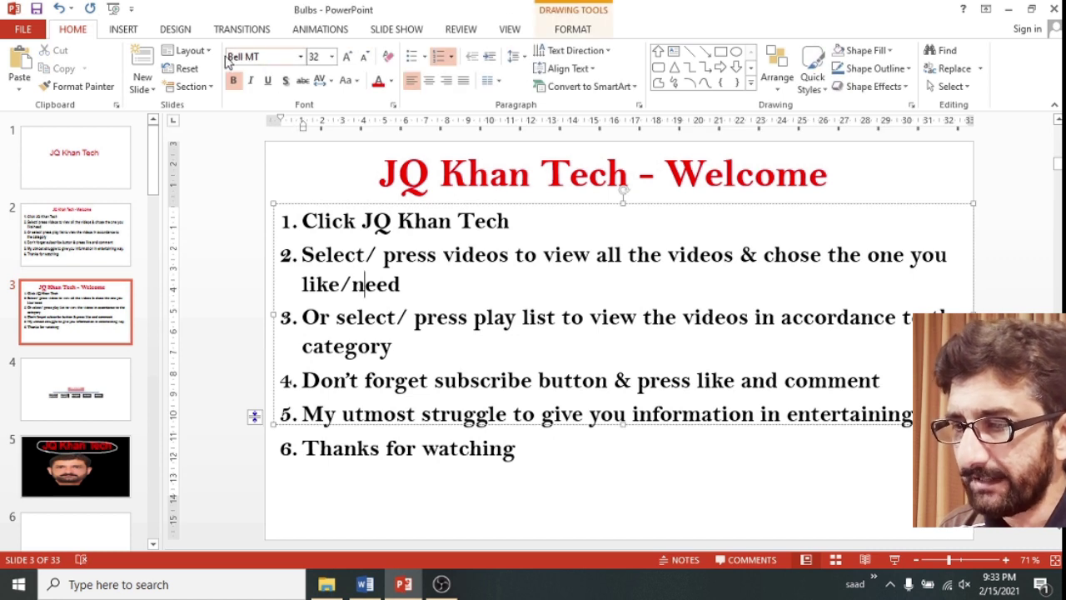
pyautogui.click(573, 177)
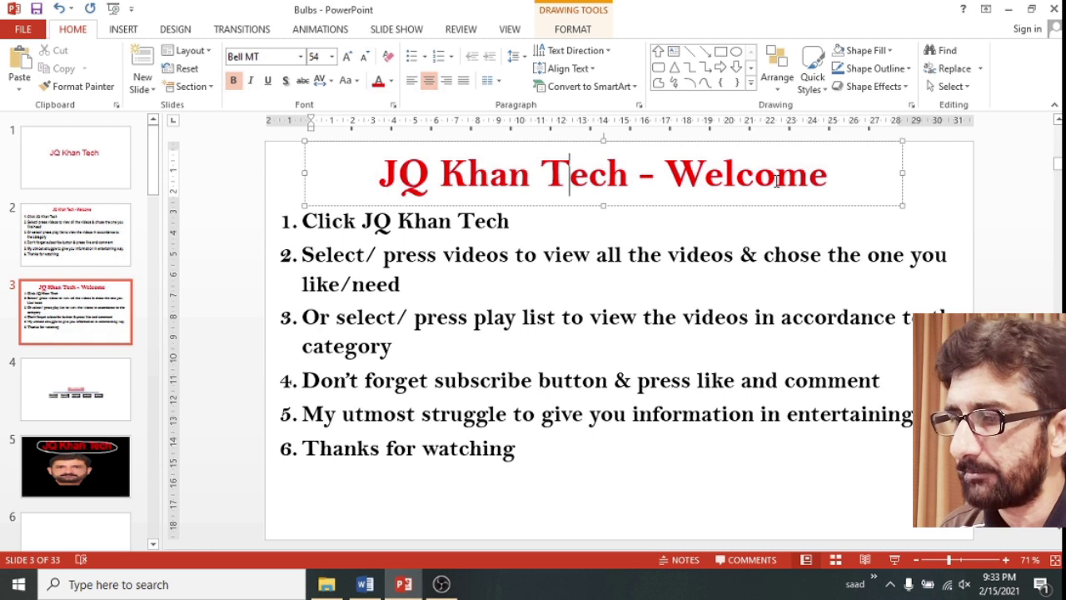
pyautogui.click(980, 69)
pyautogui.click(983, 115)
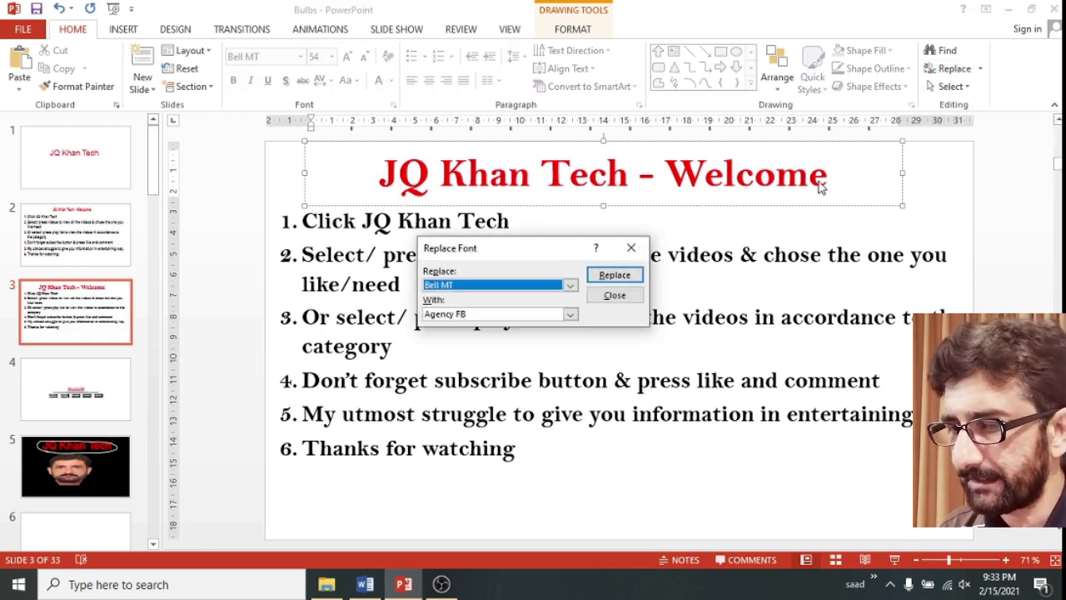
pyautogui.click(570, 314)
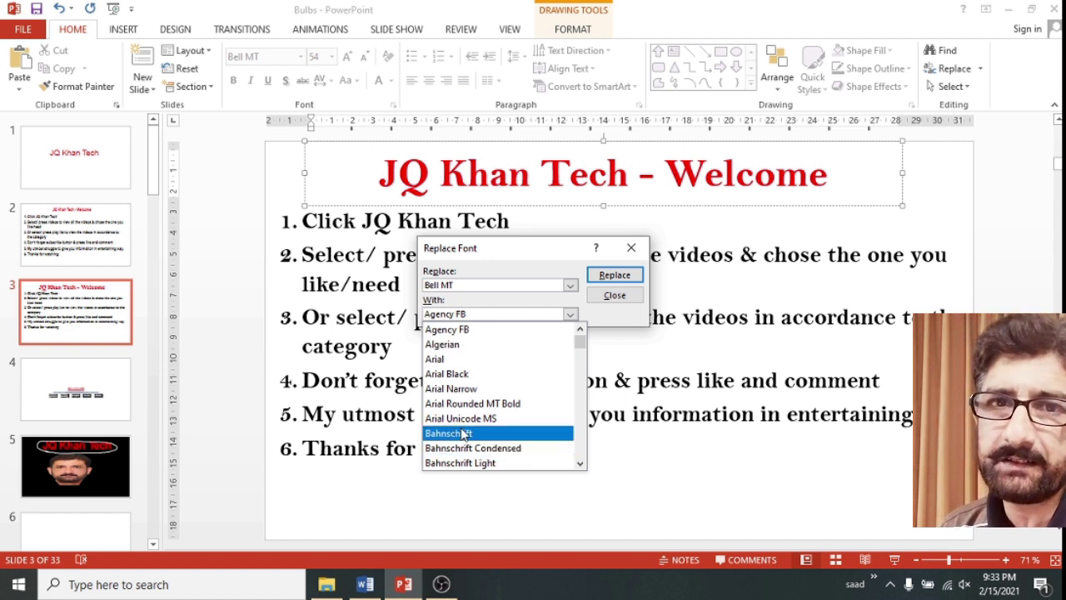
pyautogui.scroll(-5, 462, 433)
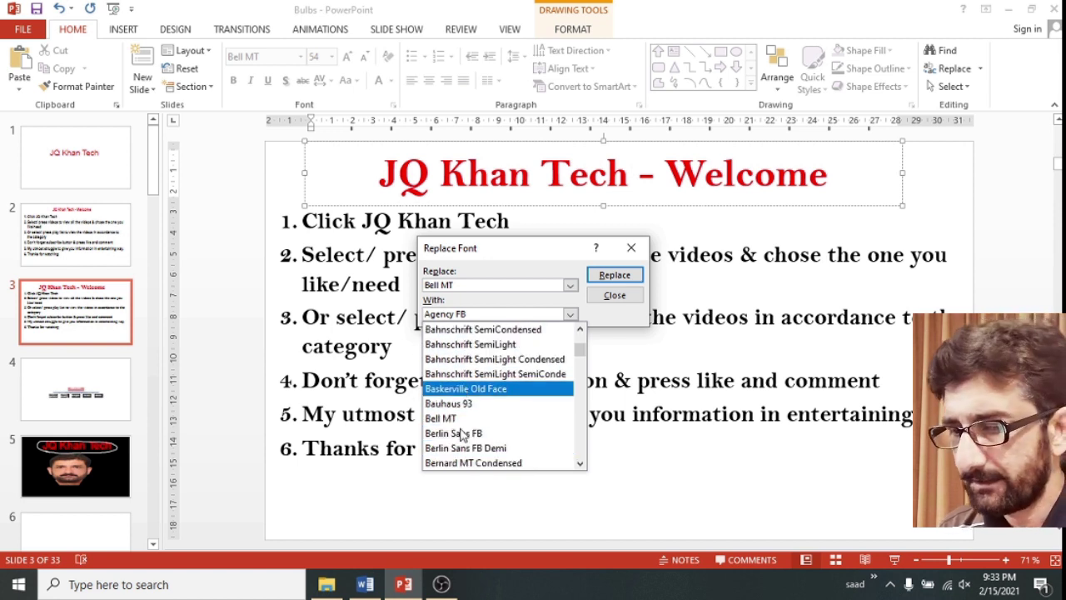
pyautogui.click(454, 418)
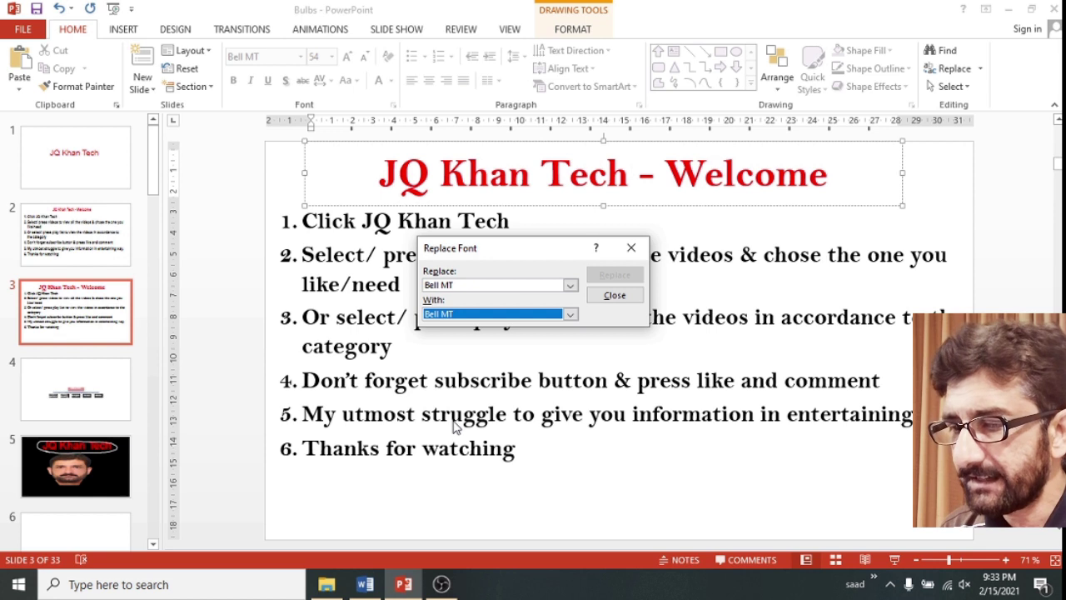
pyautogui.click(570, 314)
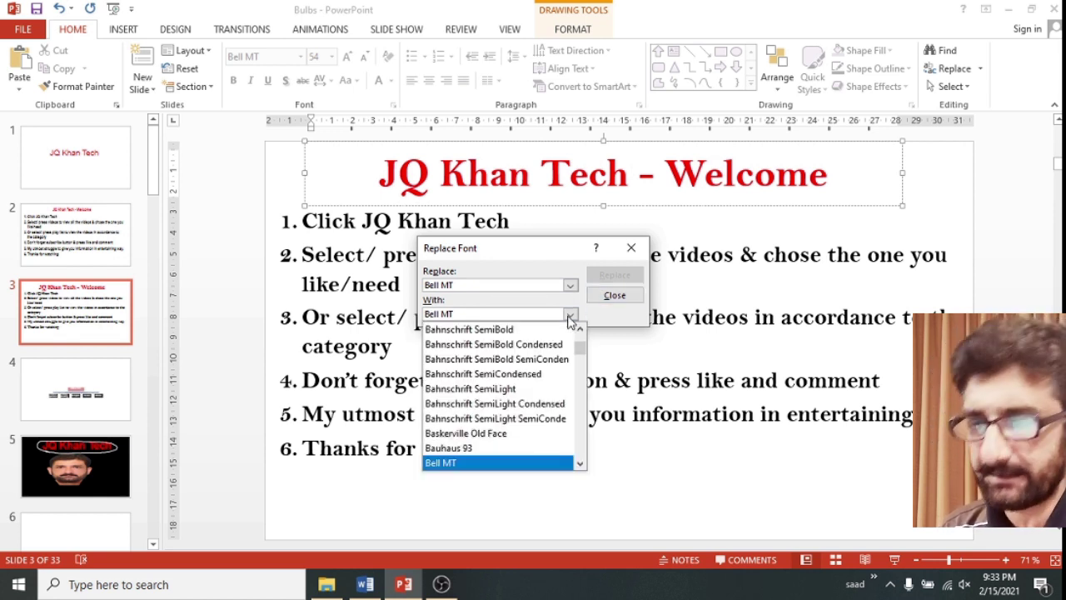
pyautogui.scroll(-5, 487, 406)
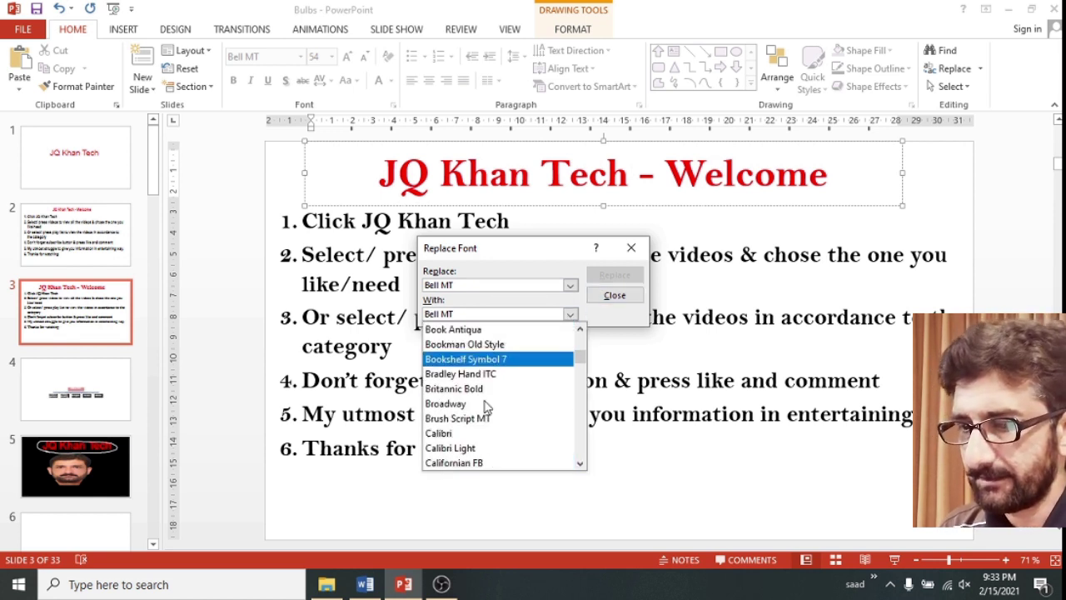
pyautogui.click(472, 449)
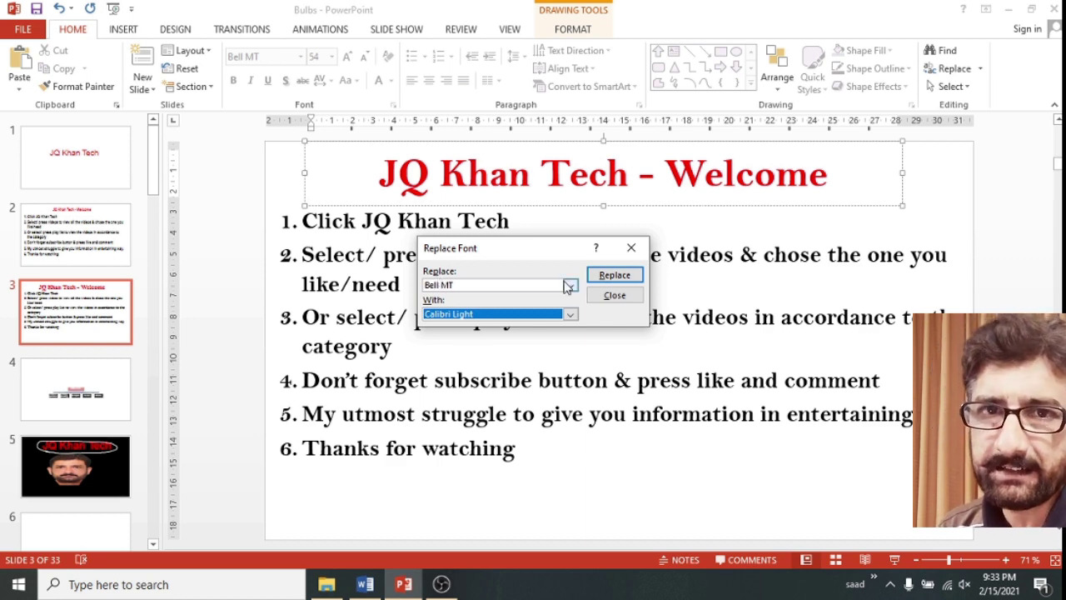
pyautogui.click(608, 277)
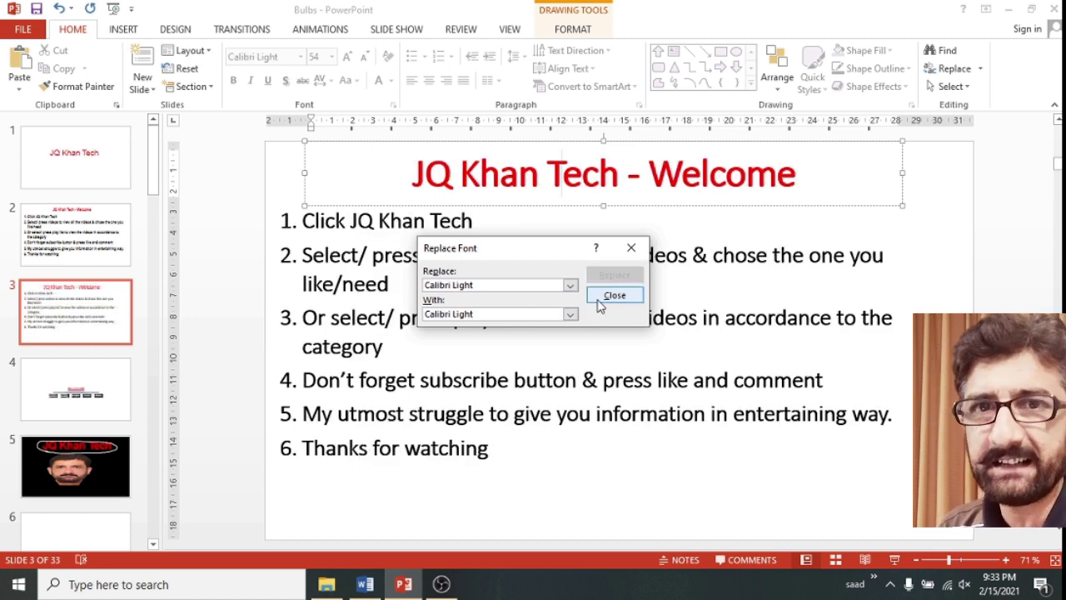
pyautogui.click(598, 298)
# Select the JQ Khan Tech - Welcome title box on slide 3 and copy it
pyautogui.click(517, 260)
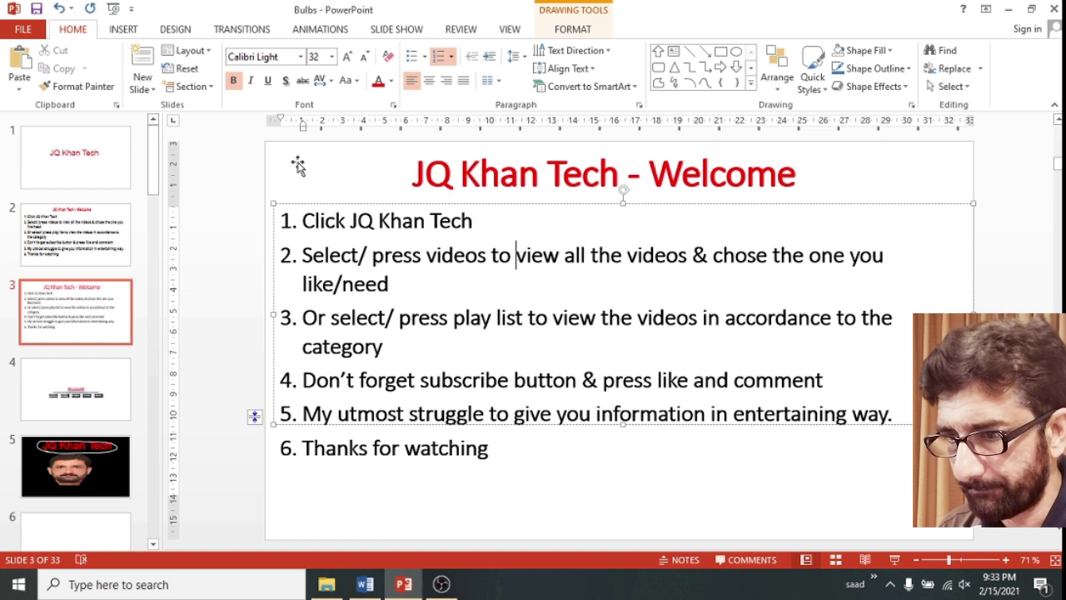
pyautogui.click(458, 174)
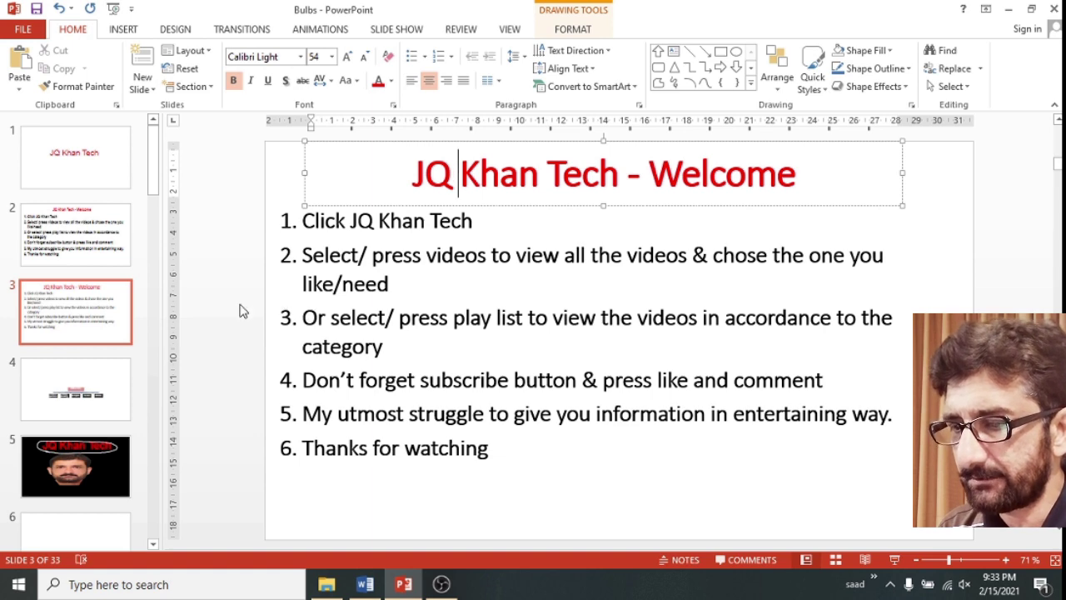
pyautogui.click(403, 584)
pyautogui.click(403, 584)
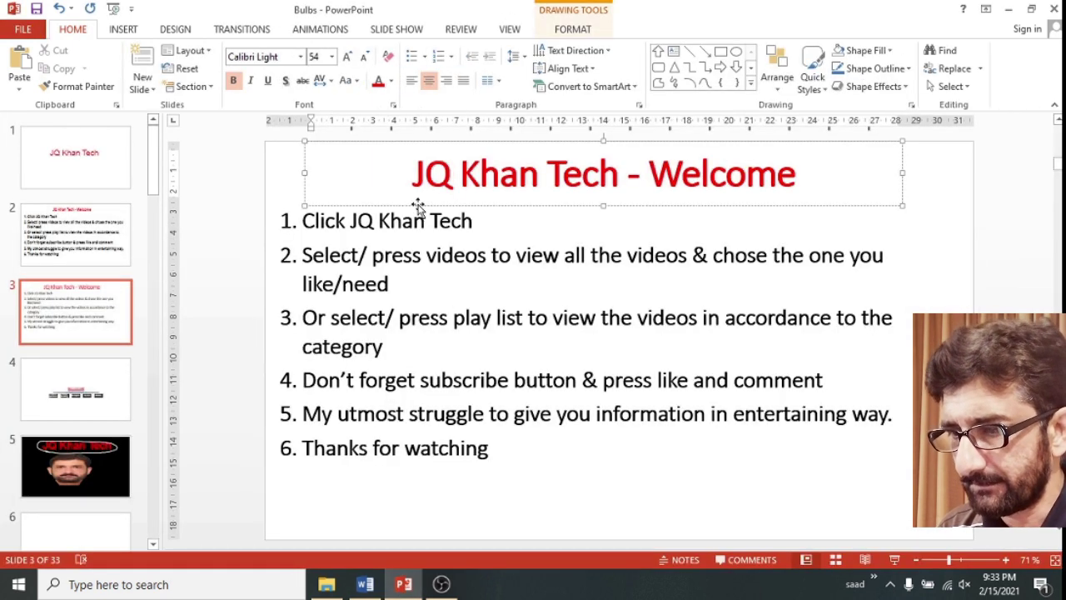
pyautogui.click(304, 187)
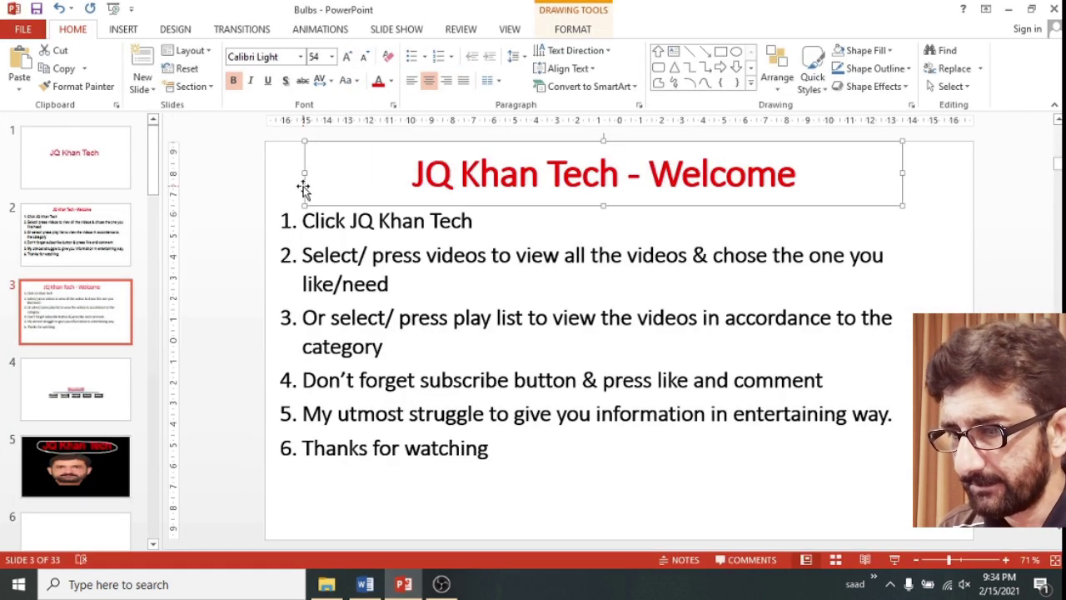
pyautogui.rightClick(303, 186)
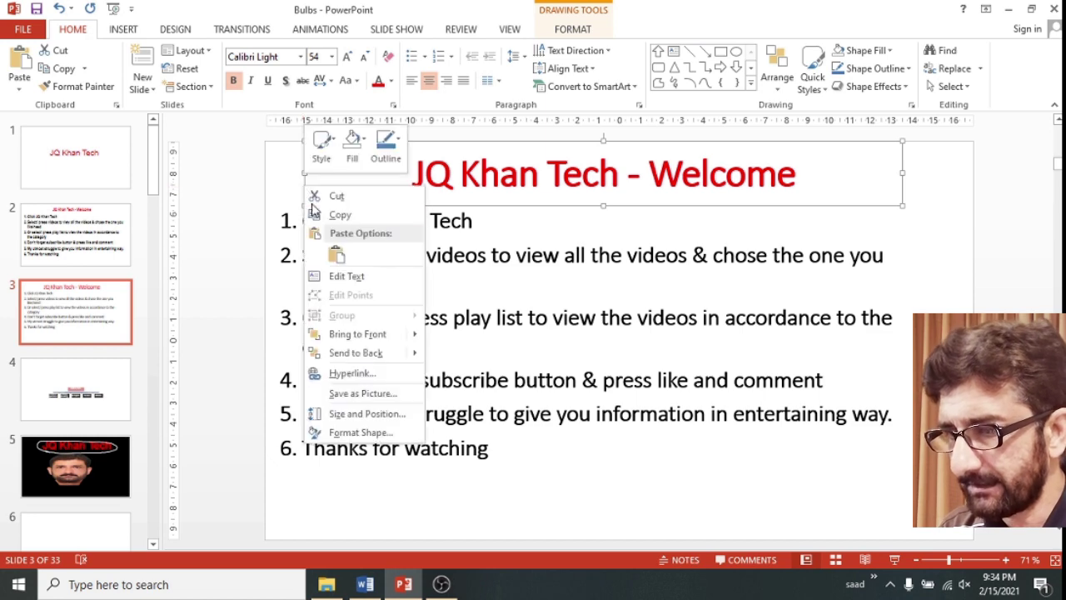
pyautogui.click(317, 218)
# Paste the title onto slide 5, drag it below the face photo, and select its text
pyautogui.click(79, 458)
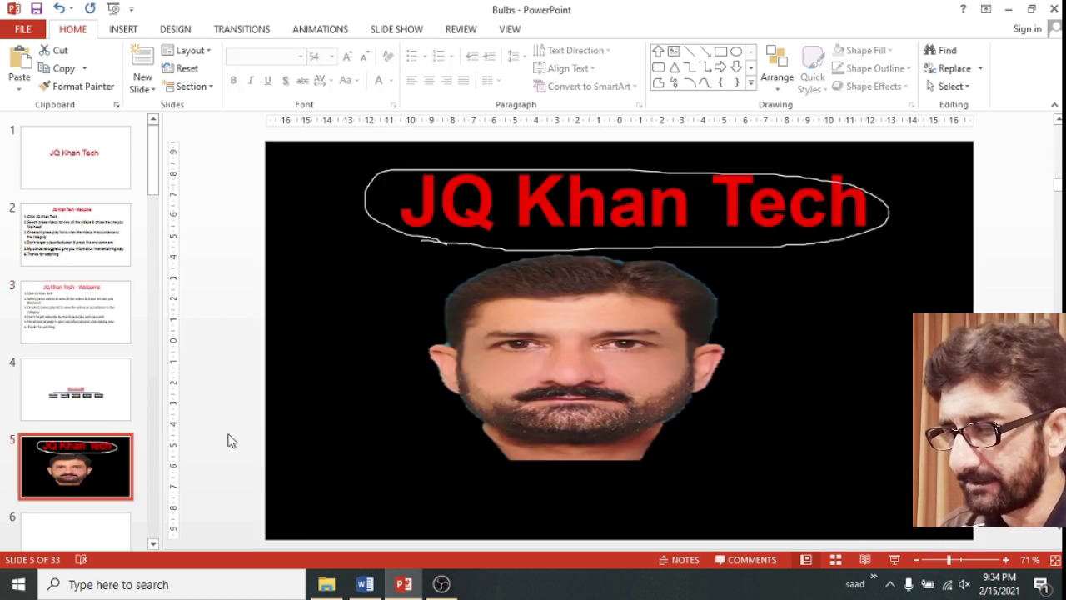
pyautogui.rightClick(731, 411)
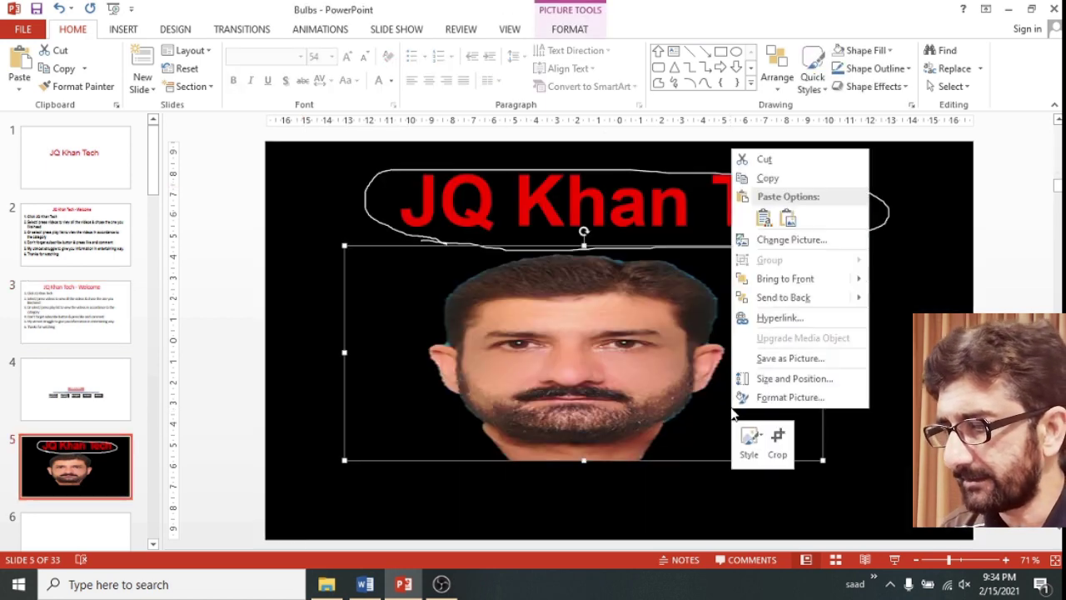
pyautogui.click(767, 218)
pyautogui.moveTo(671, 207); pyautogui.dragTo(671, 526)
pyautogui.moveTo(414, 489); pyautogui.dragTo(683, 493)
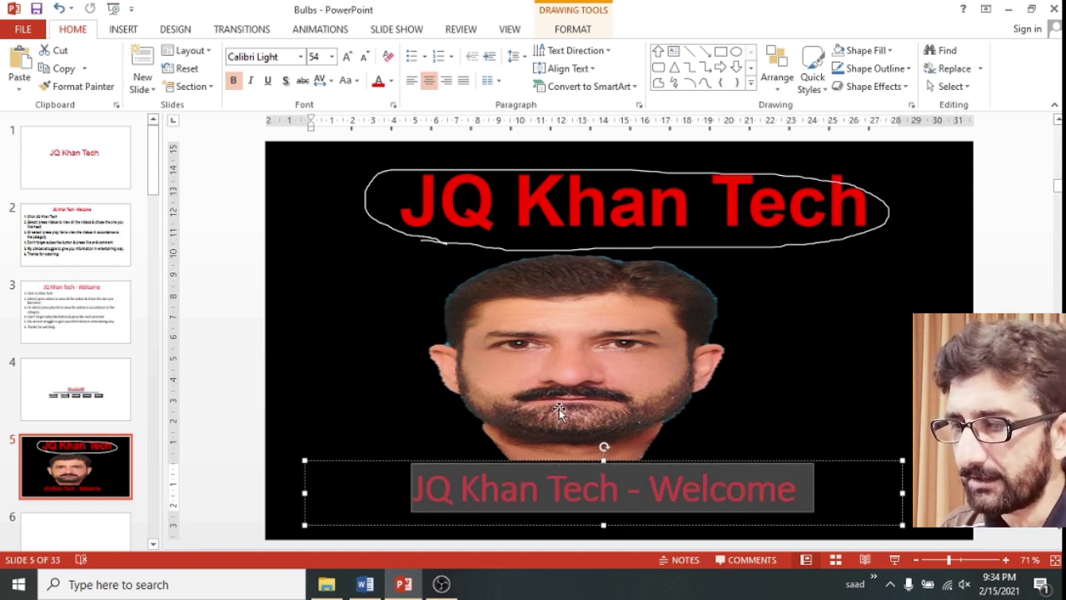
# Eyedropper a skin tone from the photo as the welcome text colour
pyautogui.click(391, 81)
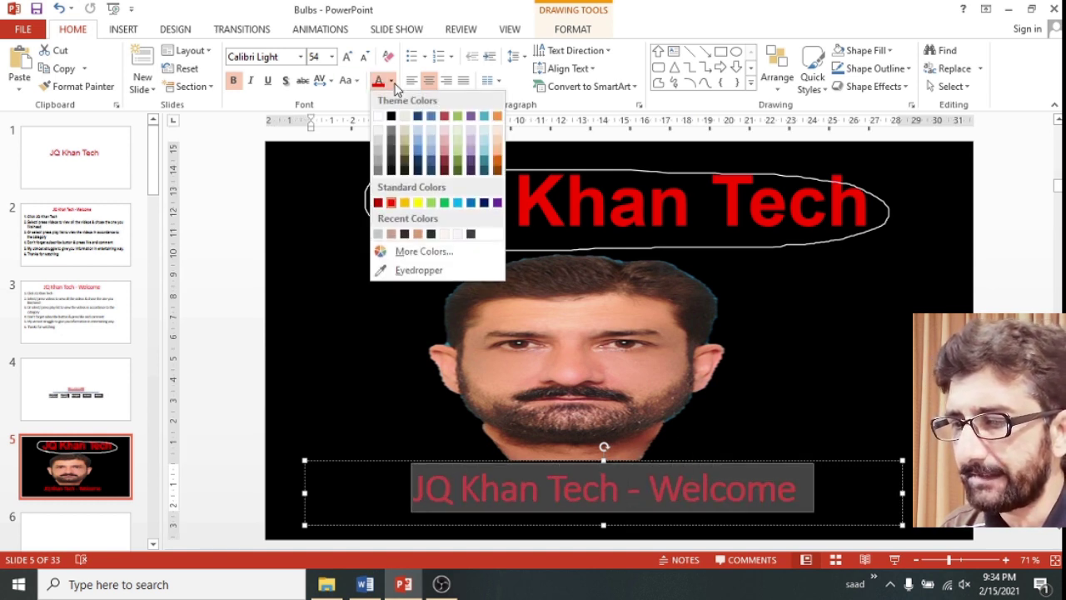
pyautogui.click(412, 271)
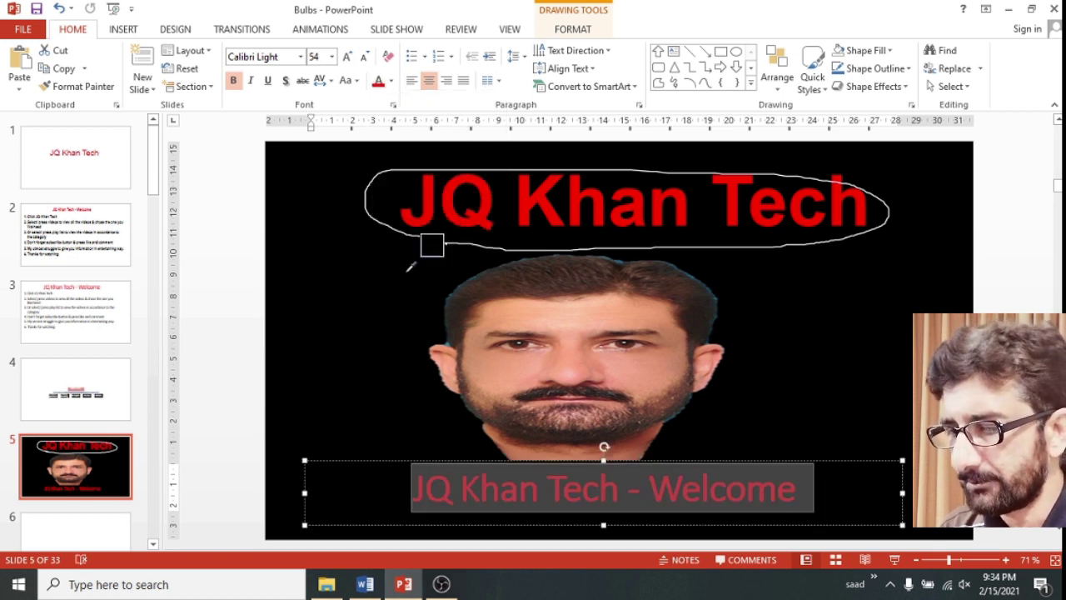
pyautogui.click(500, 370)
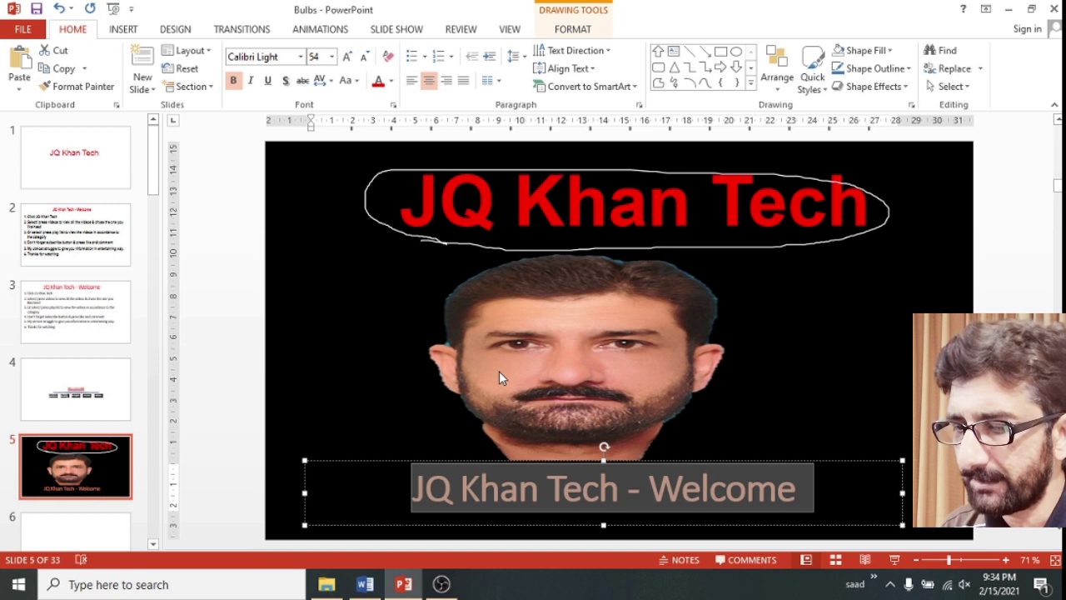
pyautogui.click(593, 460)
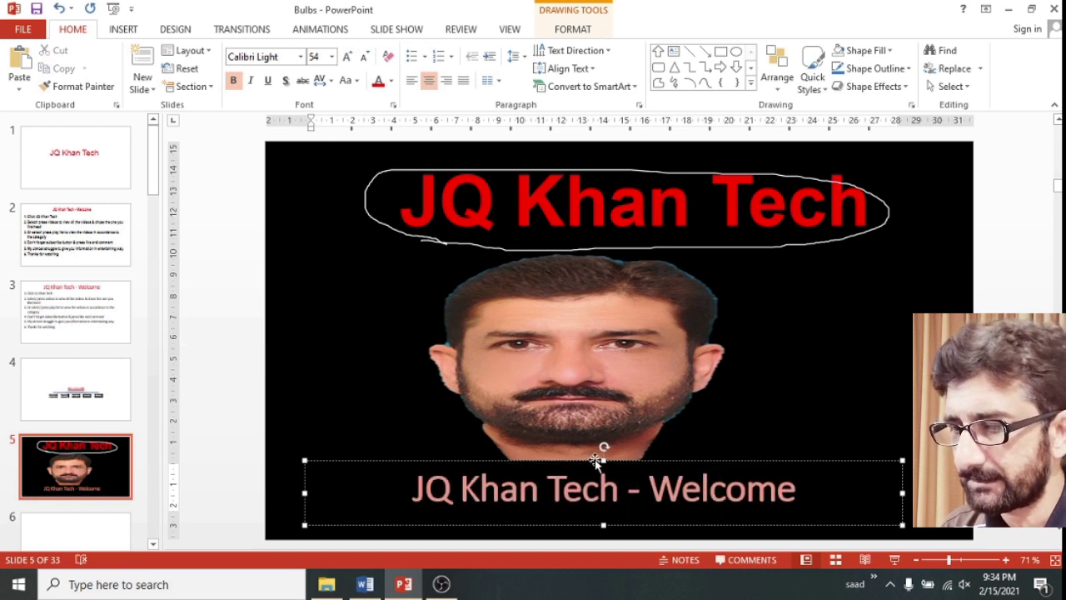
# Recolour the welcome box dark grey sampled from the face, then start the slide show on slide 5
pyautogui.click(391, 80)
pyautogui.click(417, 270)
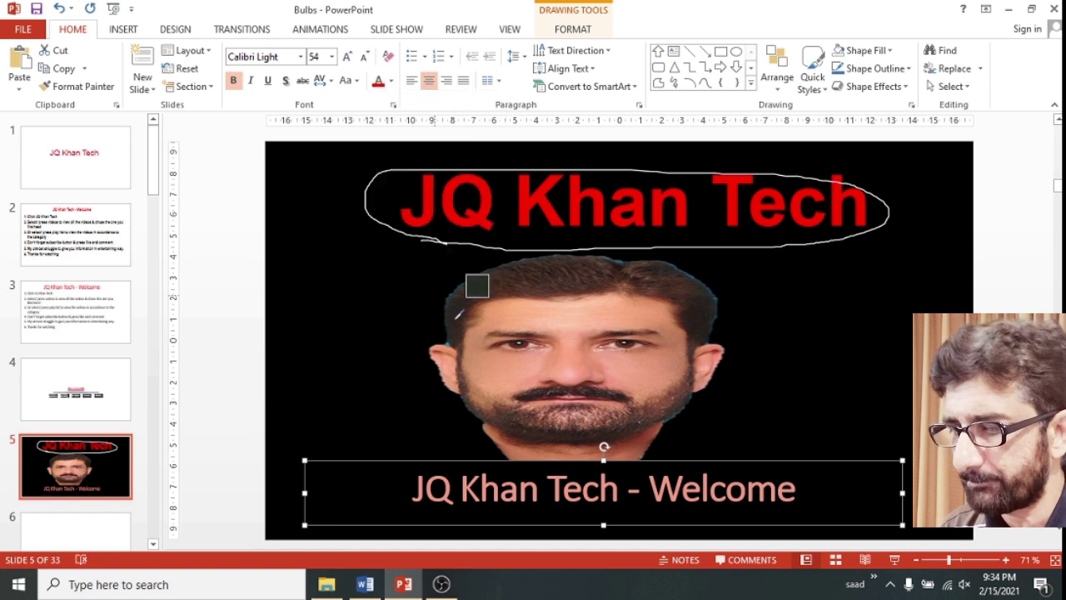
pyautogui.click(533, 388)
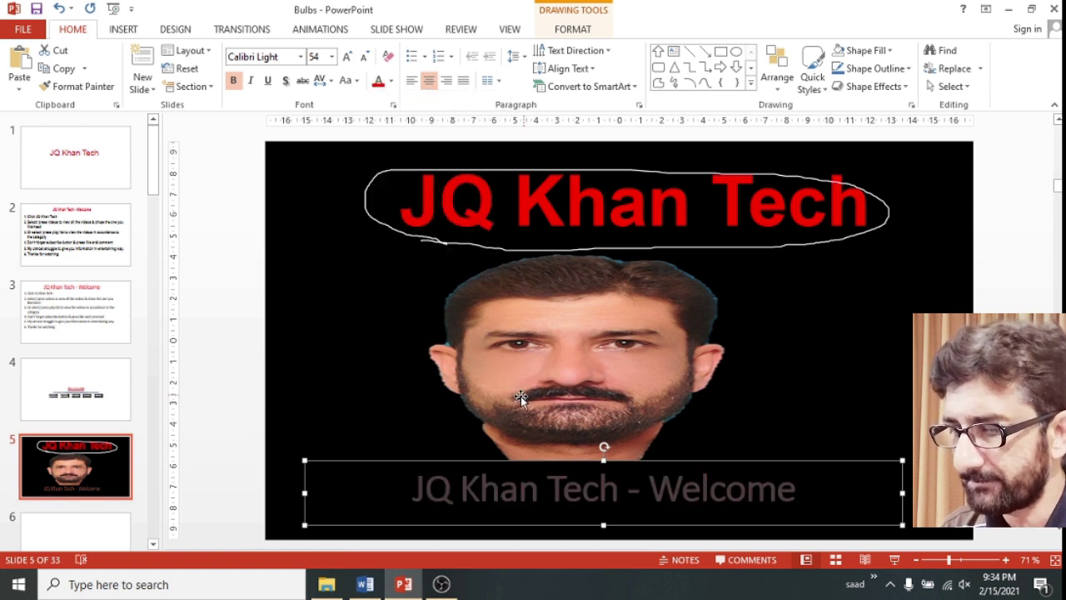
pyautogui.click(246, 321)
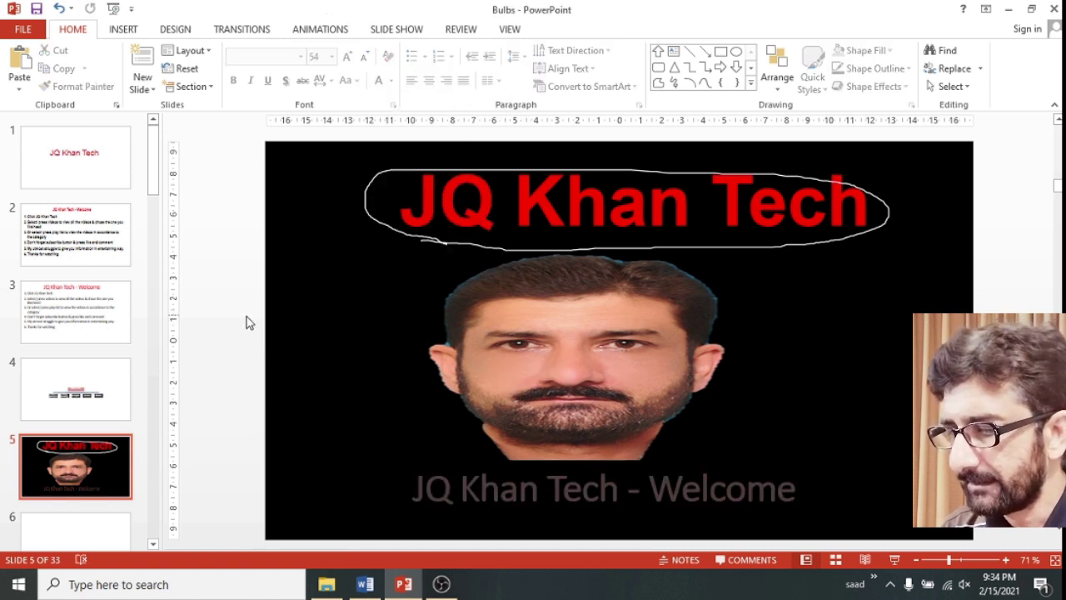
pyautogui.click(894, 559)
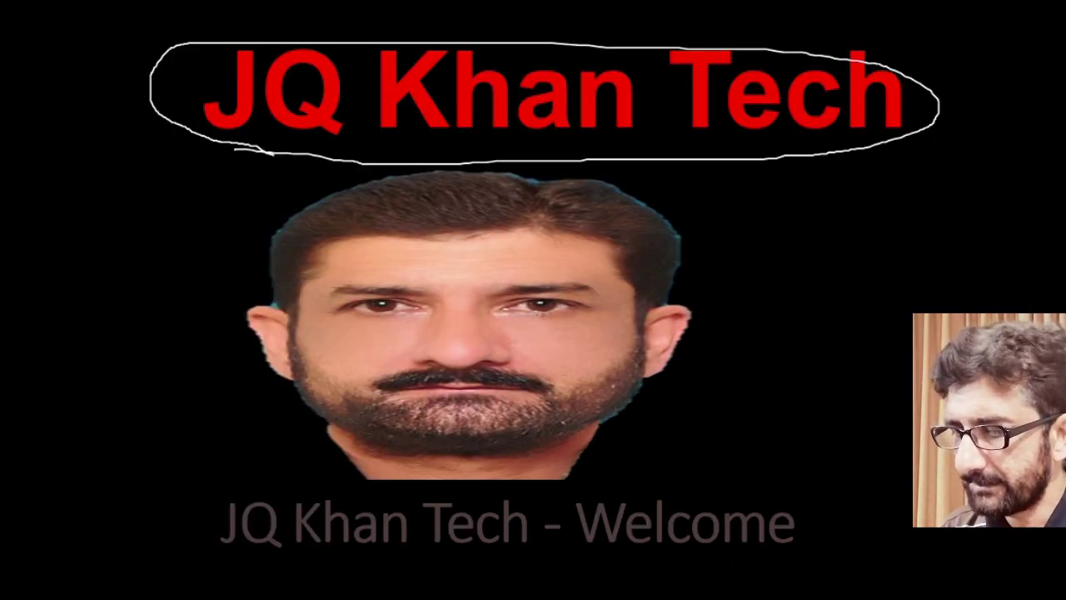
# Restart the show from slide 5 and toggle black (B) and white (W) screens on and off
pyautogui.press('Escape')
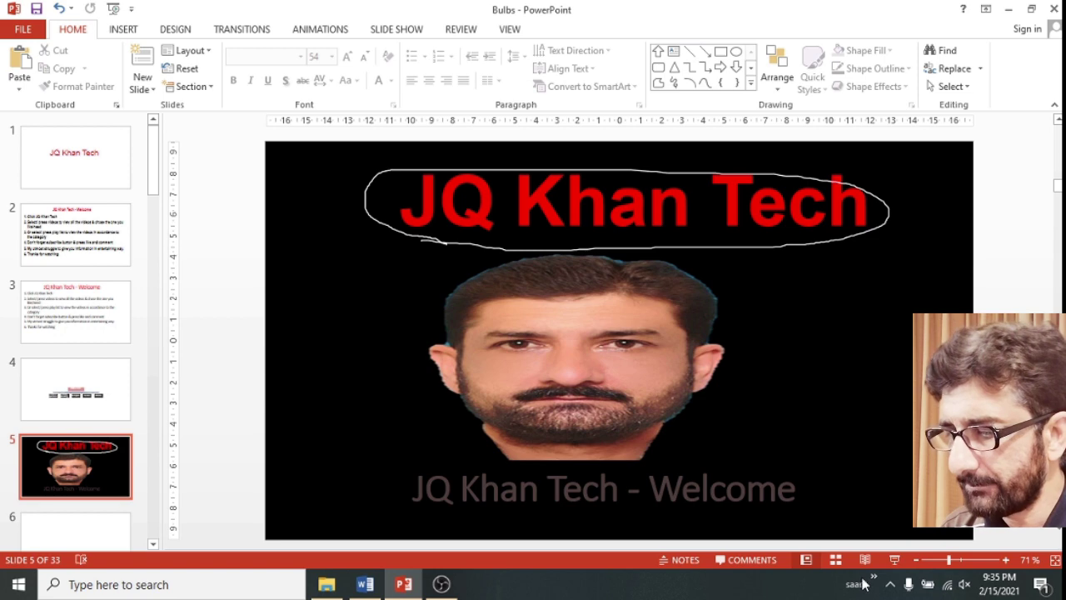
pyautogui.click(894, 559)
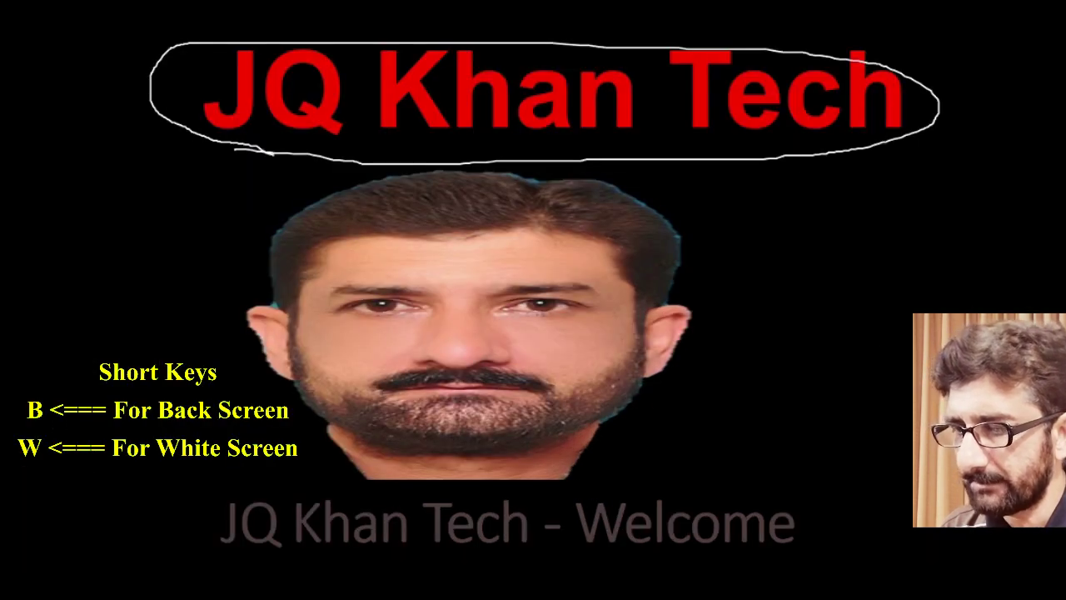
pyautogui.press('b')
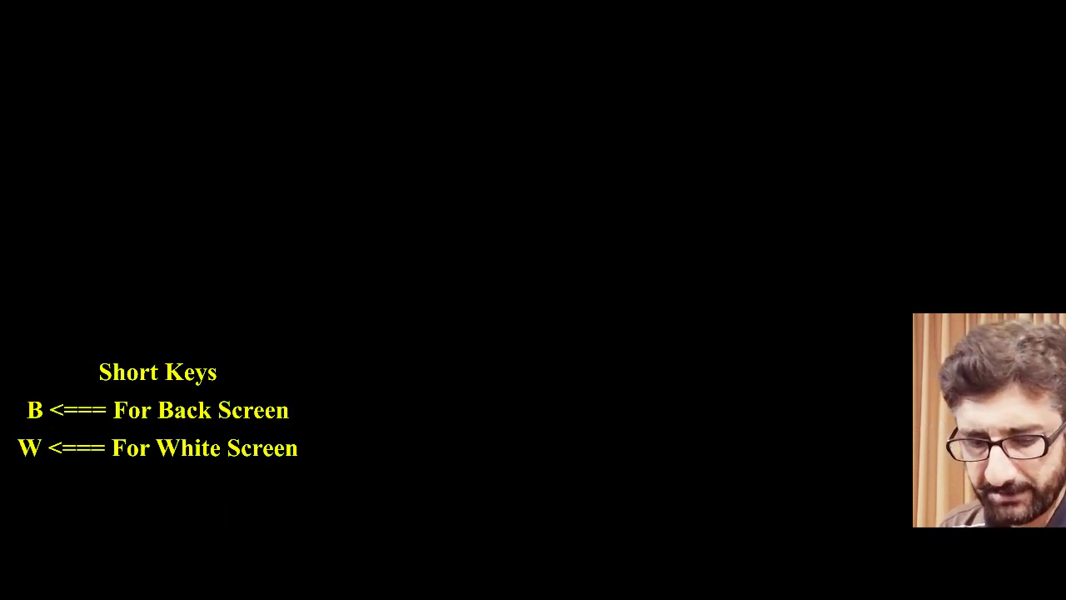
pyautogui.press('b')
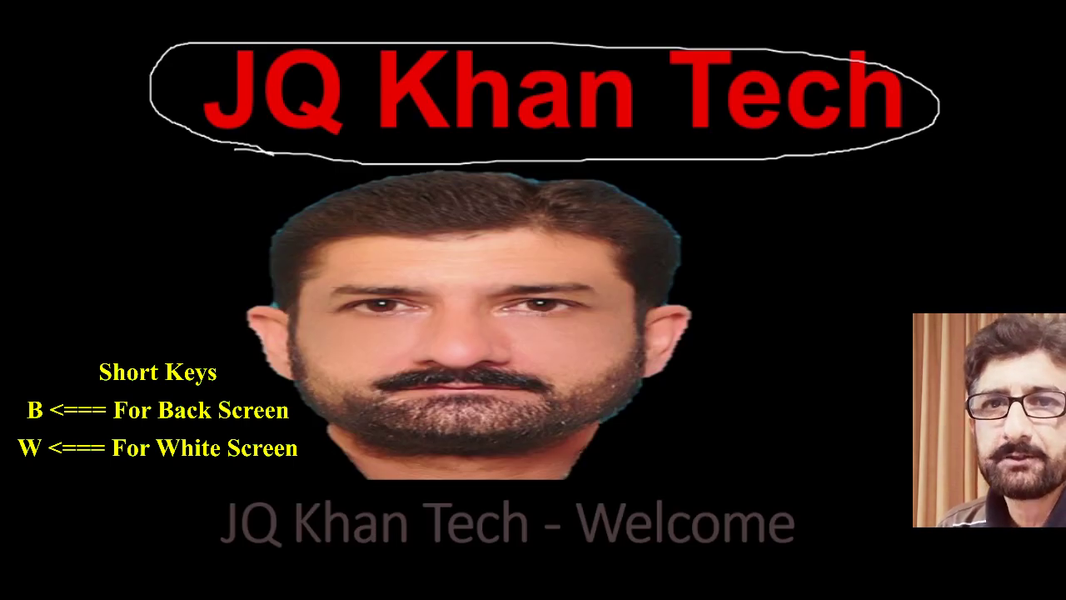
pyautogui.press('w')
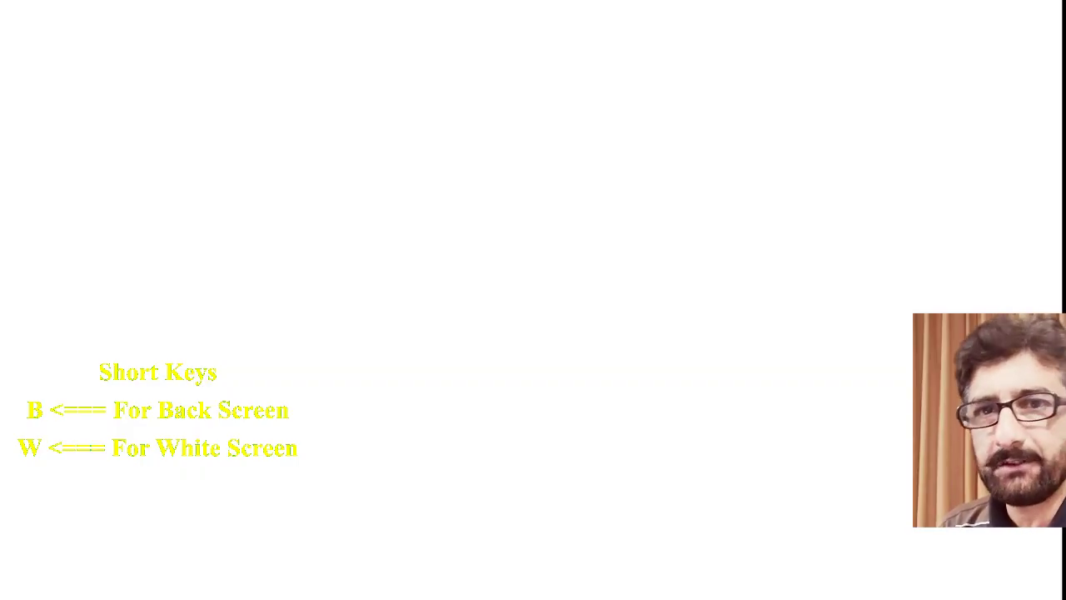
pyautogui.press('w')
pyautogui.press('w')
pyautogui.press('w')
pyautogui.press('b')
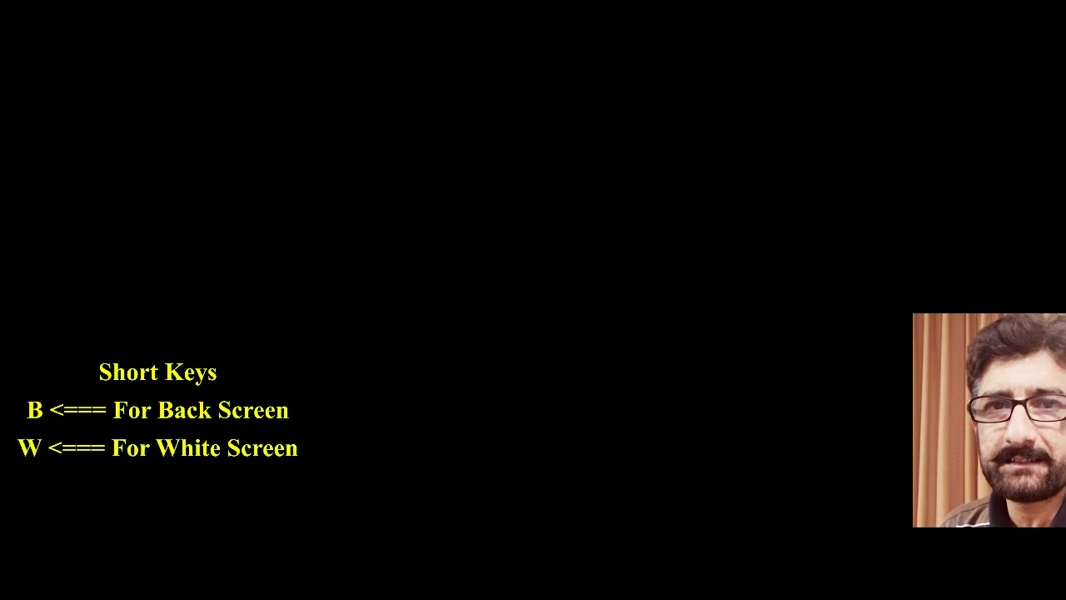
pyautogui.press('b')
pyautogui.press('b')
pyautogui.press('b')
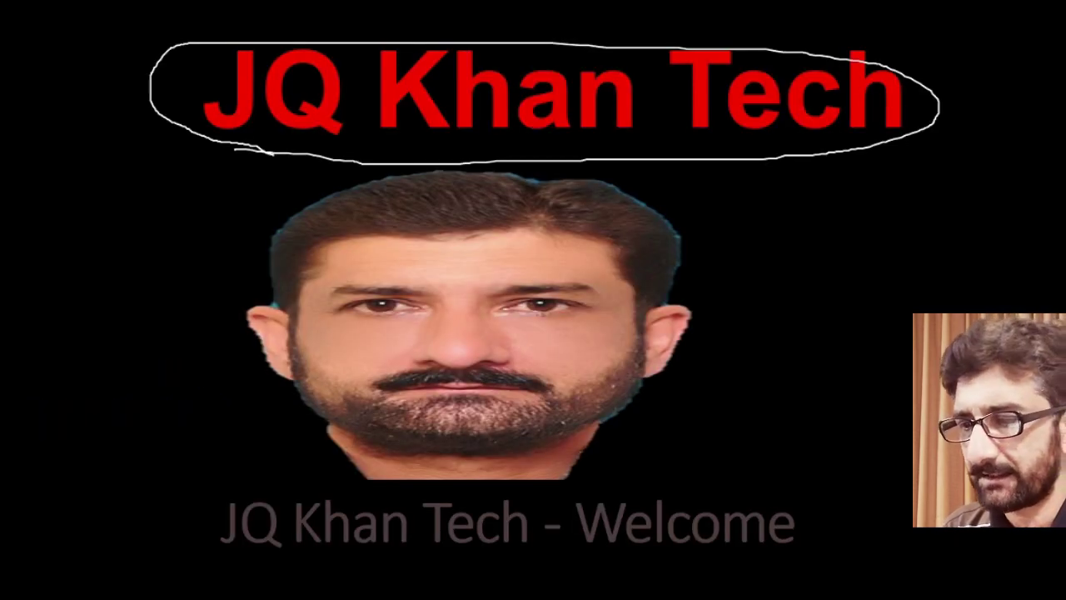
# Restart the show from the current slide and bring up Slide Show Help with F1
pyautogui.press('Escape')
pyautogui.click(885, 562)
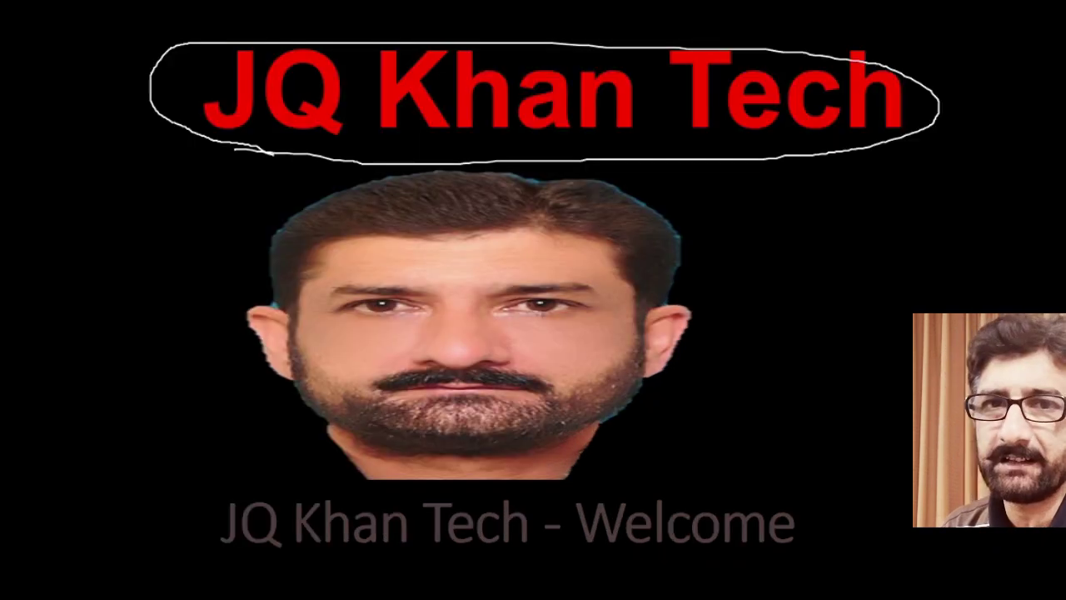
pyautogui.press('F1')
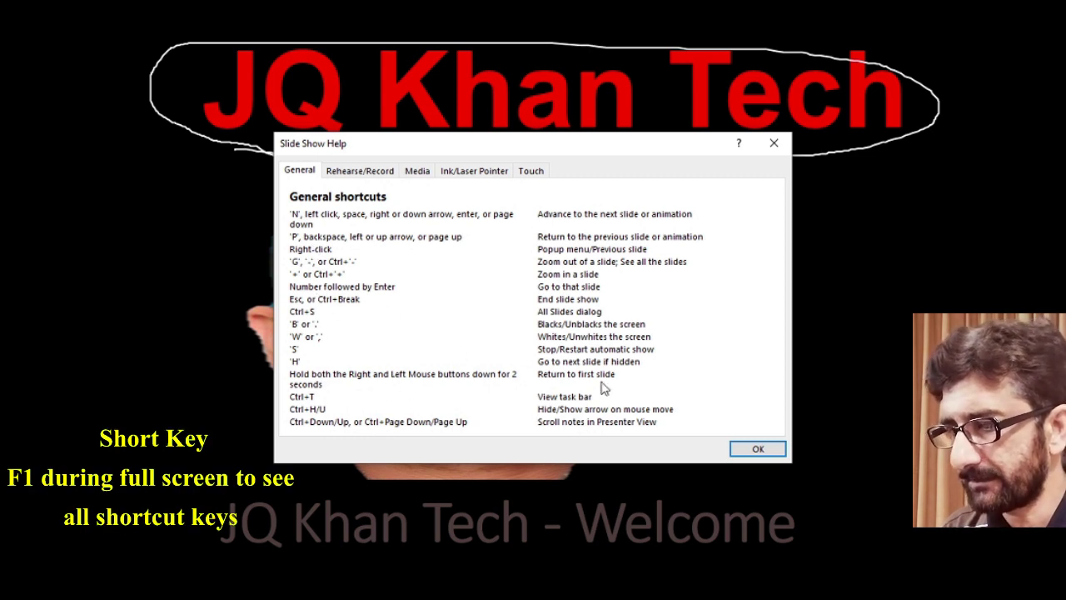
# Browse the Rehearse/Record, Media, Ink/Laser Pointer and Touch shortcut tabs, then close Slide Show Help
pyautogui.click(367, 171)
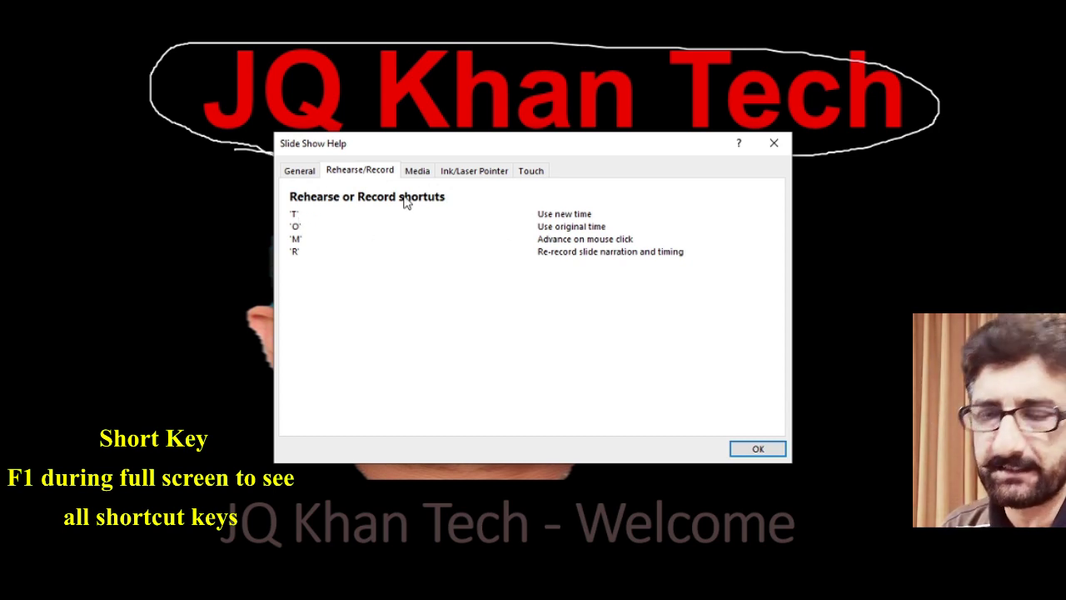
pyautogui.click(414, 172)
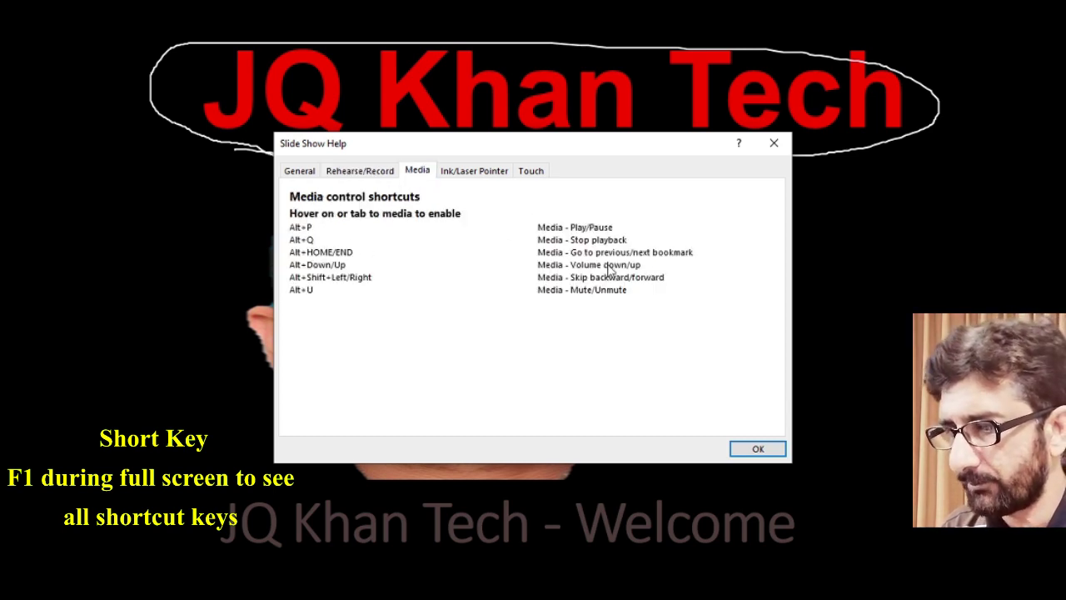
pyautogui.click(461, 171)
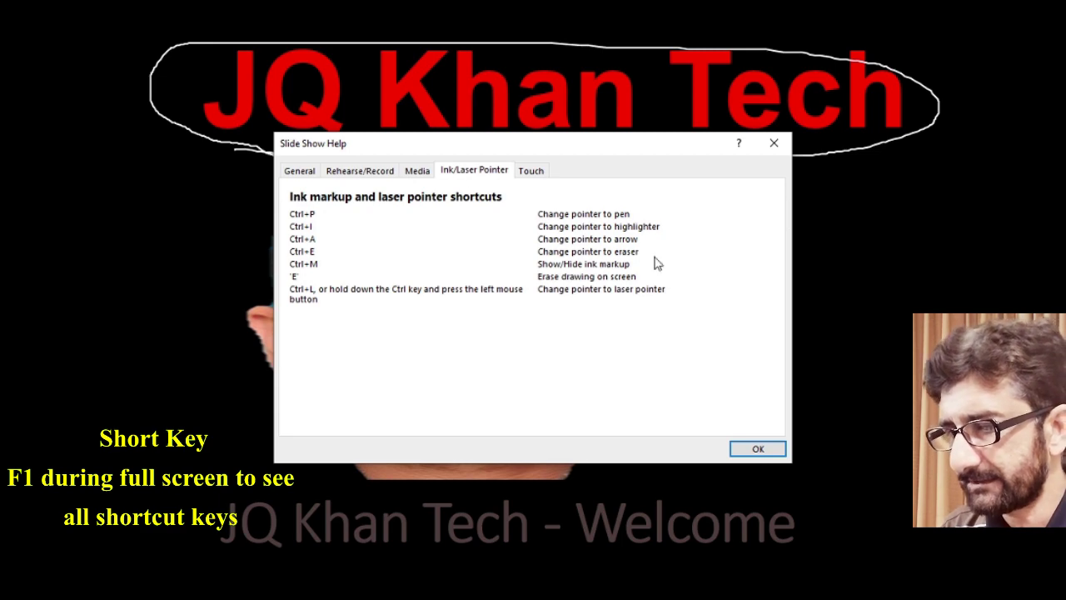
pyautogui.click(533, 173)
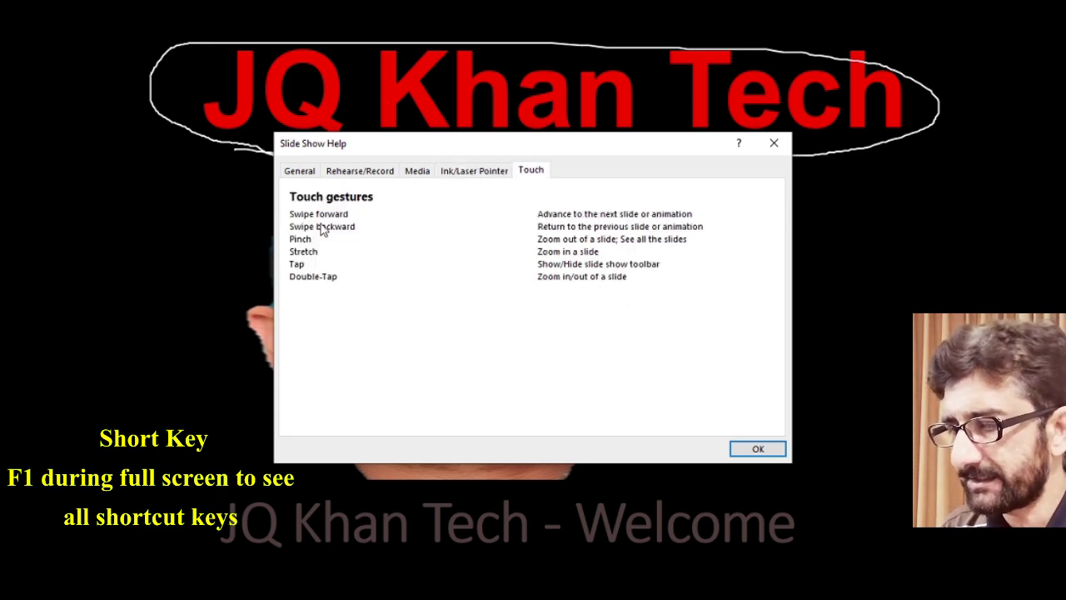
pyautogui.click(754, 448)
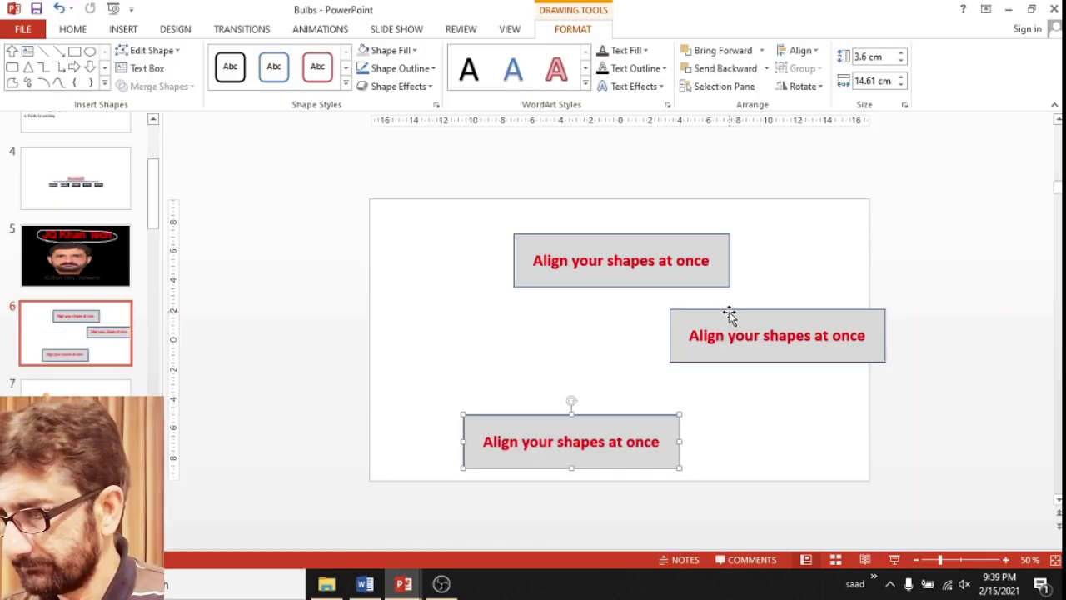
# Offset the middle box, then select all three text boxes and apply Align Right
pyautogui.moveTo(731, 311); pyautogui.dragTo(611, 319)
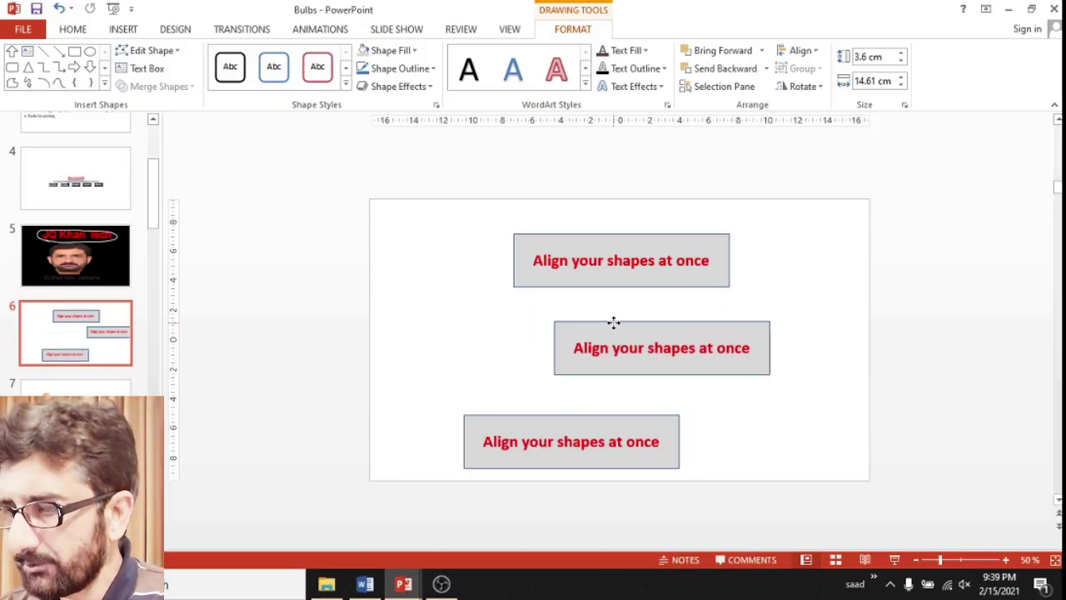
pyautogui.click(397, 219)
pyautogui.moveTo(396, 214); pyautogui.dragTo(863, 512)
pyautogui.click(820, 55)
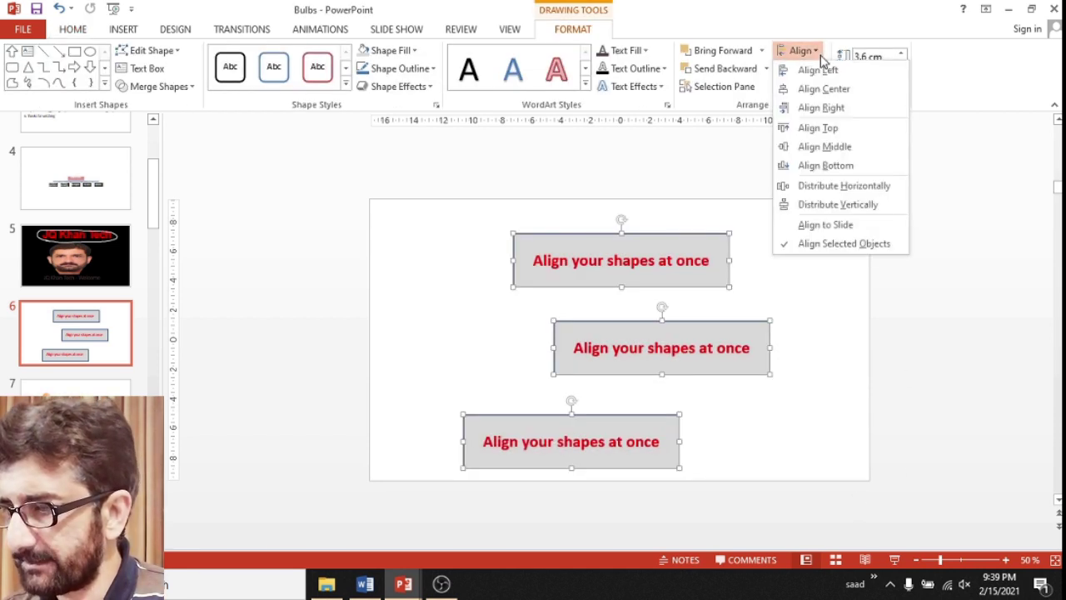
pyautogui.click(826, 108)
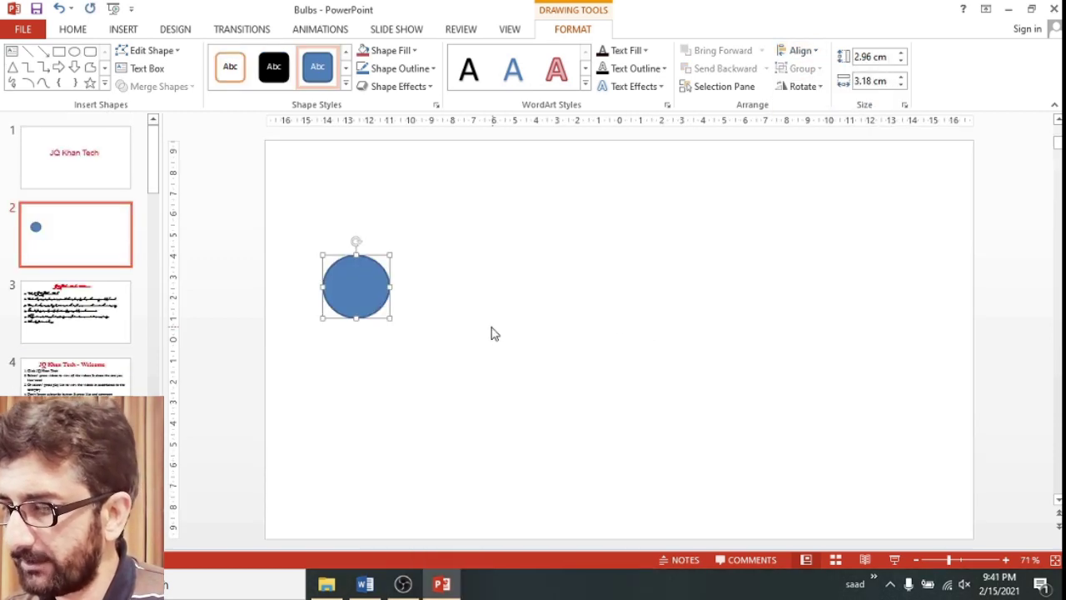
# Ctrl-drag copies of the blue circle until six circles span the slide
pyautogui.moveTo(377, 298); pyautogui.dragTo(464, 337)
pyautogui.moveTo(453, 300); pyautogui.dragTo(828, 316)
pyautogui.click(822, 350)
# Drag the circles to staggered heights, then marquee-select all six
pyautogui.moveTo(728, 283); pyautogui.dragTo(727, 314)
pyautogui.moveTo(651, 285); pyautogui.dragTo(648, 252)
pyautogui.moveTo(538, 280); pyautogui.dragTo(545, 316)
pyautogui.moveTo(440, 279); pyautogui.dragTo(438, 241)
pyautogui.moveTo(351, 282); pyautogui.dragTo(352, 336)
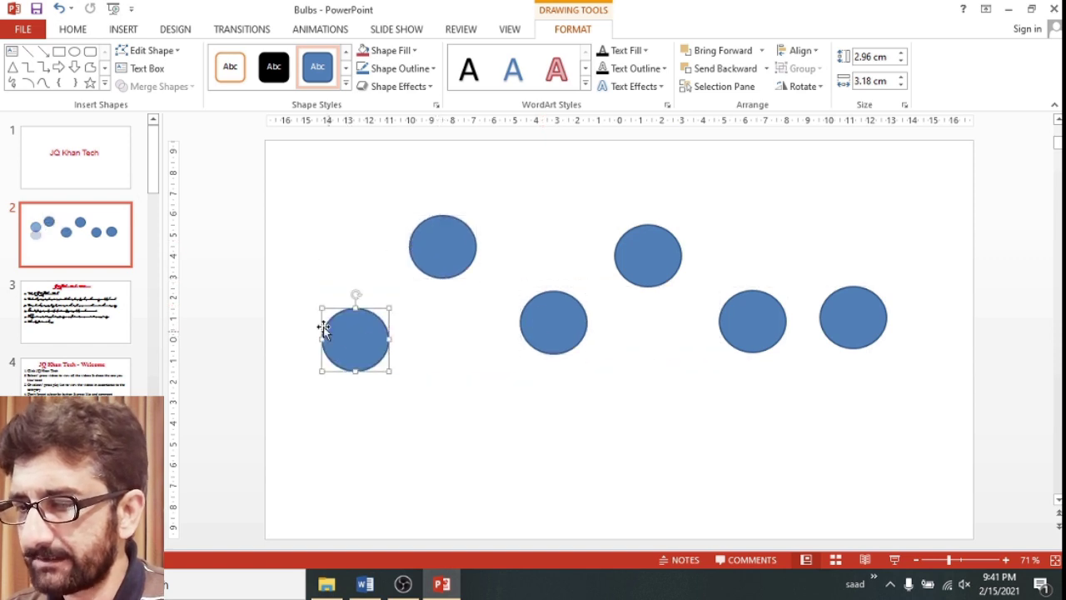
pyautogui.click(286, 203)
pyautogui.moveTo(280, 203)
pyautogui.mouseDown()
pyautogui.moveTo(766, 428)
pyautogui.moveTo(958, 446)
pyautogui.mouseUp()
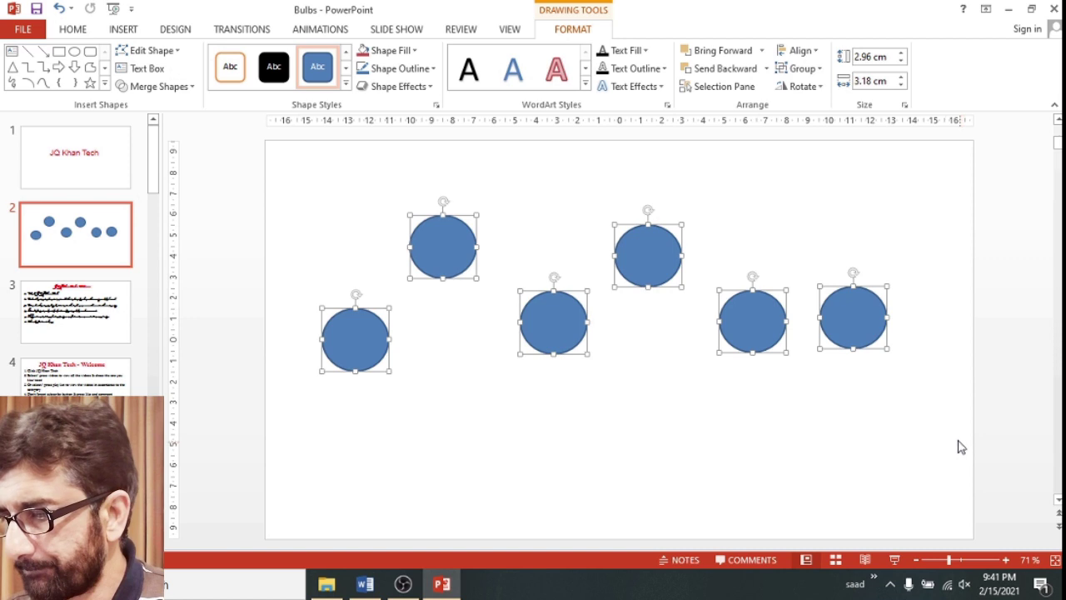
# Align the six circles along their tops and shift a few sideways
pyautogui.click(814, 52)
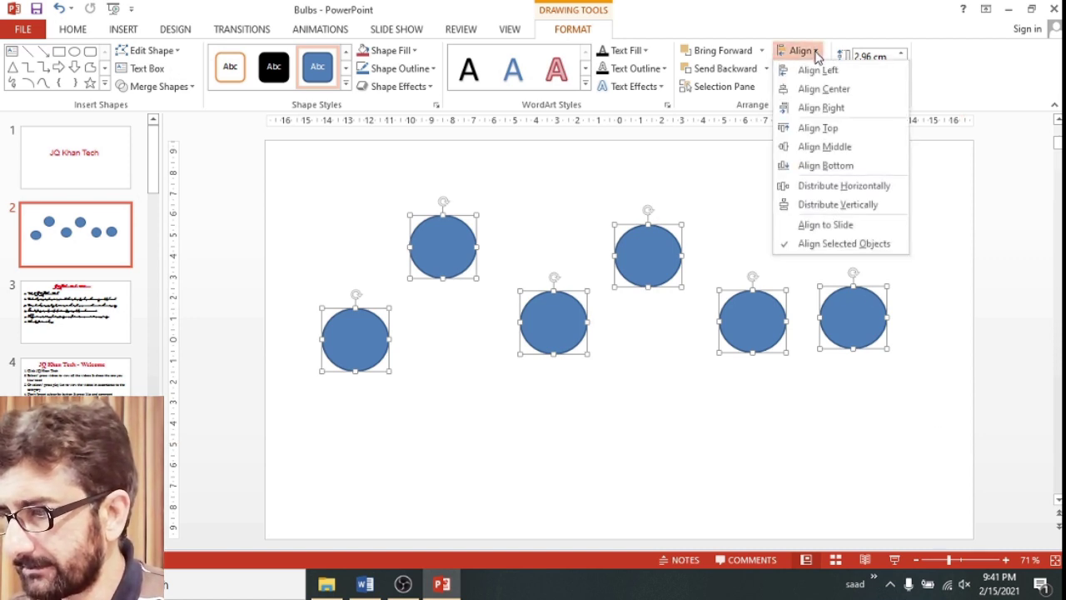
pyautogui.click(825, 129)
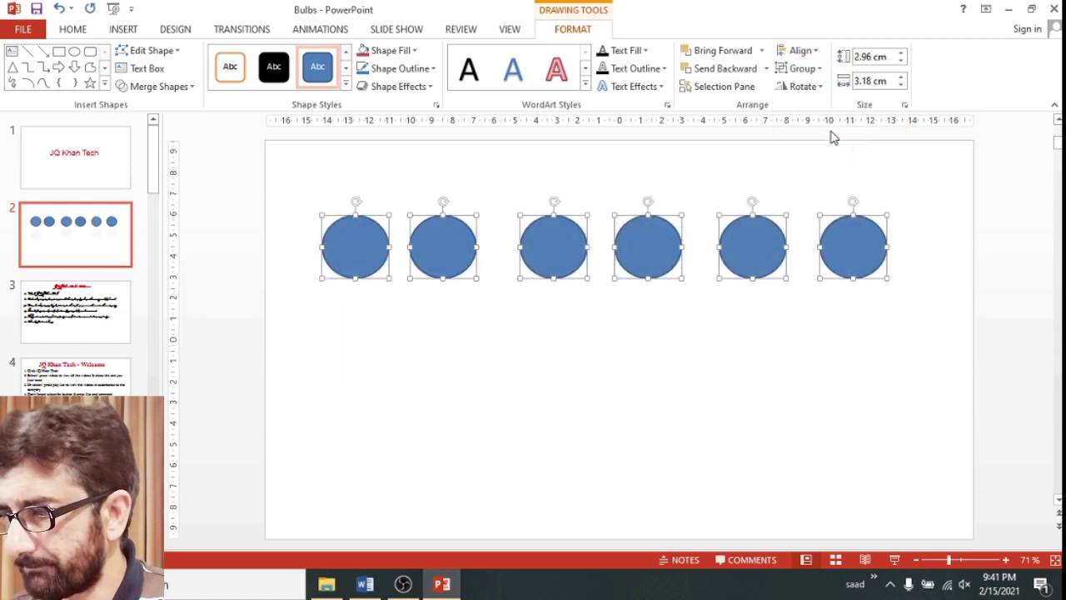
pyautogui.click(785, 388)
pyautogui.moveTo(821, 261); pyautogui.dragTo(798, 256)
pyautogui.moveTo(671, 245); pyautogui.dragTo(697, 243)
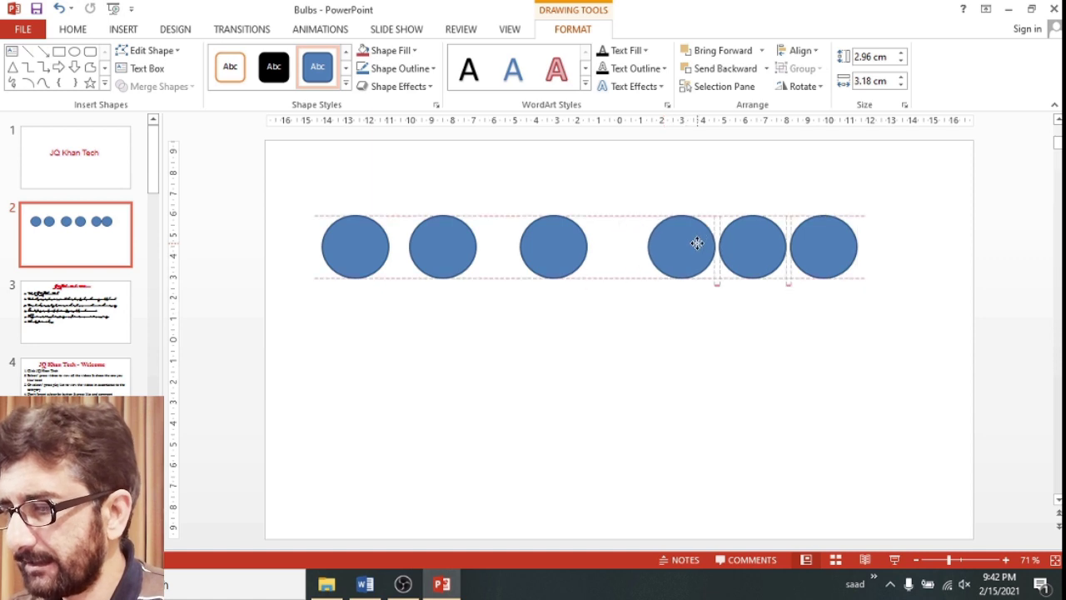
pyautogui.moveTo(588, 247); pyautogui.dragTo(635, 248)
pyautogui.click(493, 317)
# Reselect all six circles and distribute them horizontally
pyautogui.moveTo(277, 175)
pyautogui.mouseDown()
pyautogui.moveTo(483, 298)
pyautogui.moveTo(971, 387)
pyautogui.mouseUp()
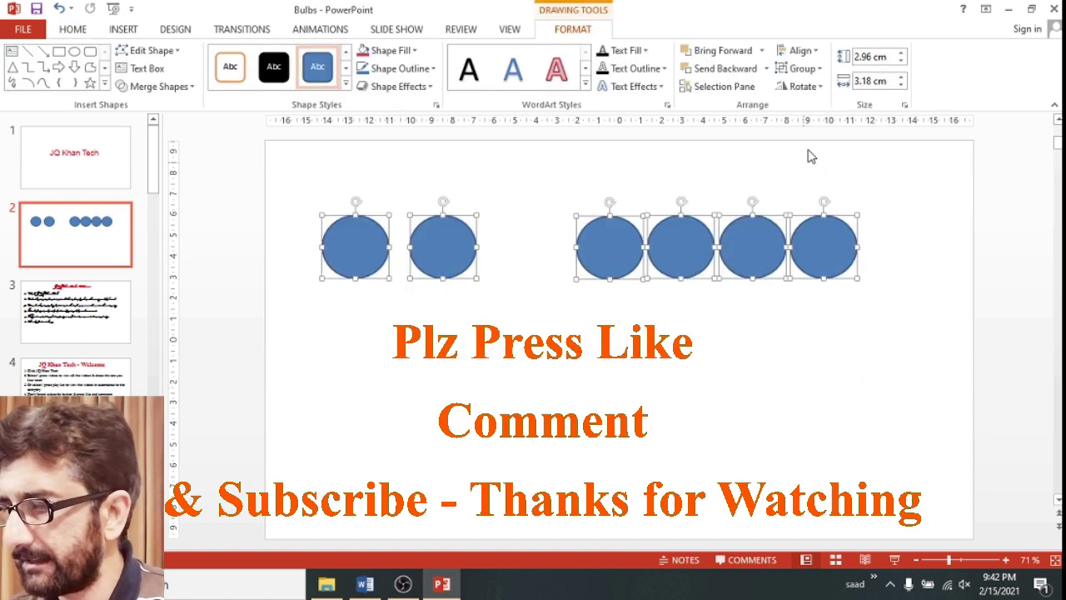
pyautogui.click(820, 54)
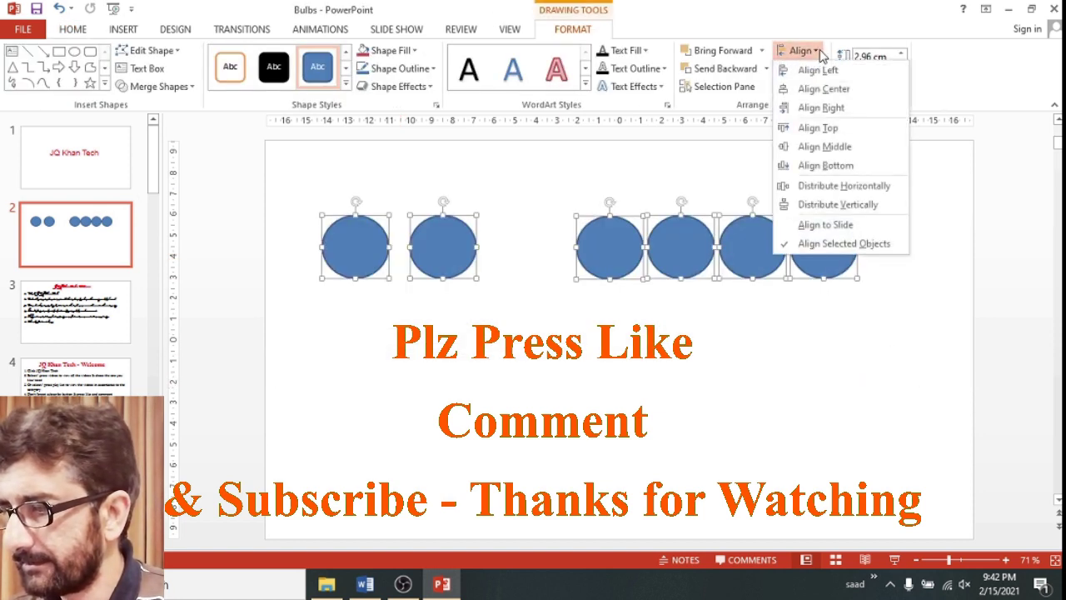
pyautogui.click(841, 188)
pyautogui.click(685, 386)
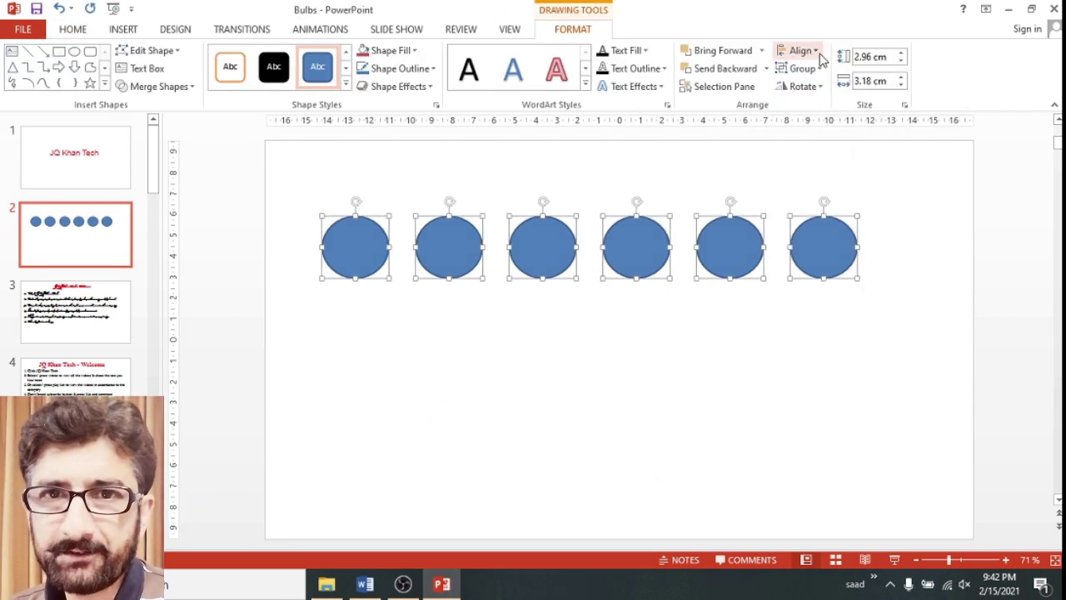